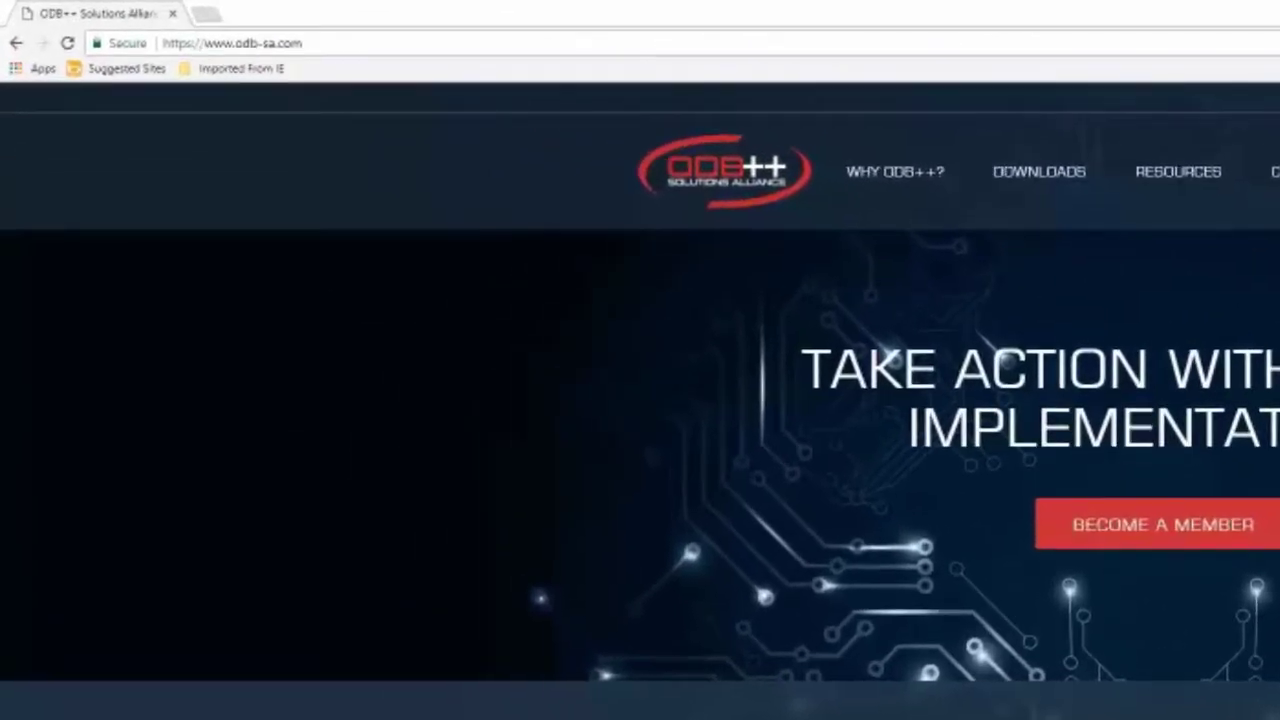
# Open the community member registration form on the ODB++ Solutions Alliance website and review its fields and terms
pyautogui.click(303, 43)
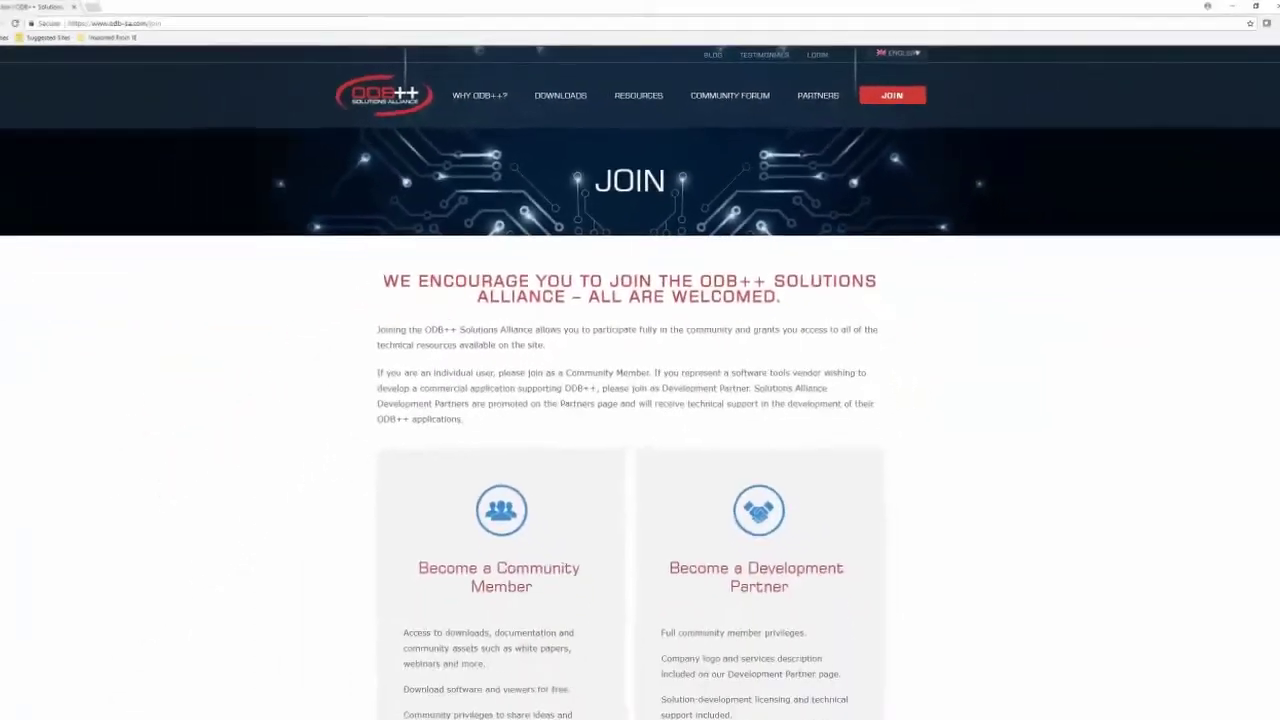
pyautogui.scroll(-3, 640, 380)
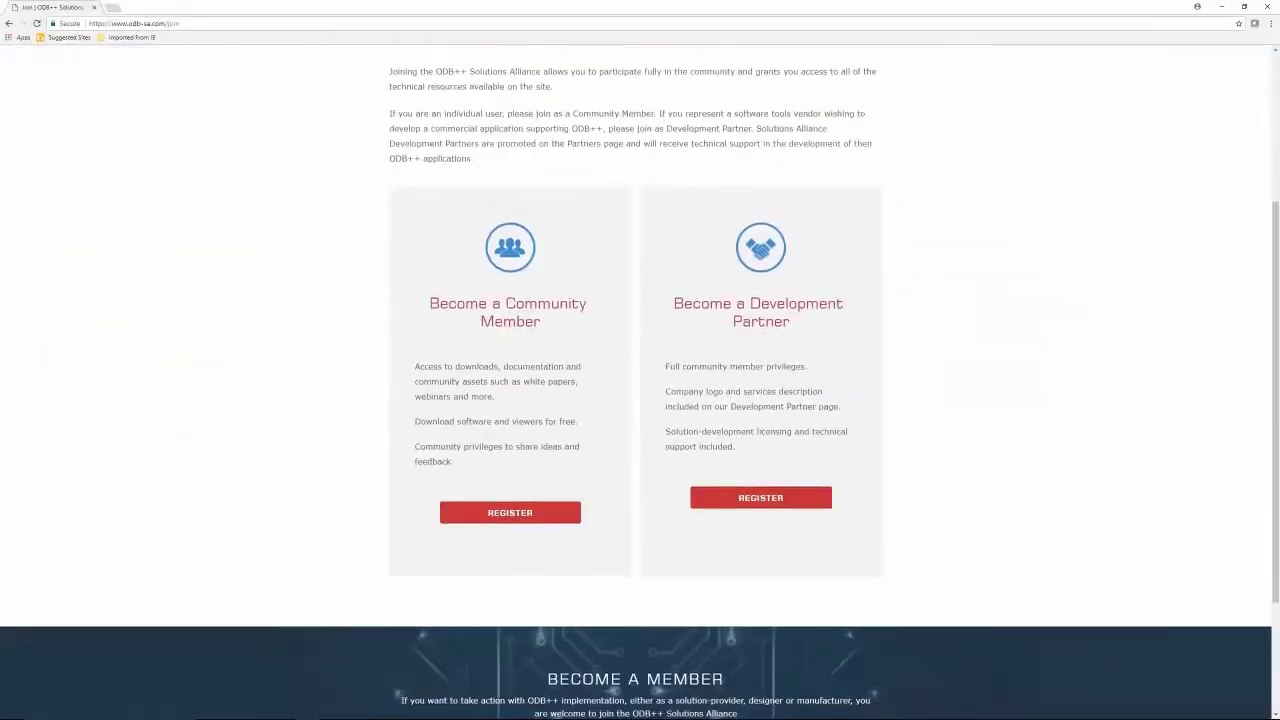
pyautogui.click(510, 512)
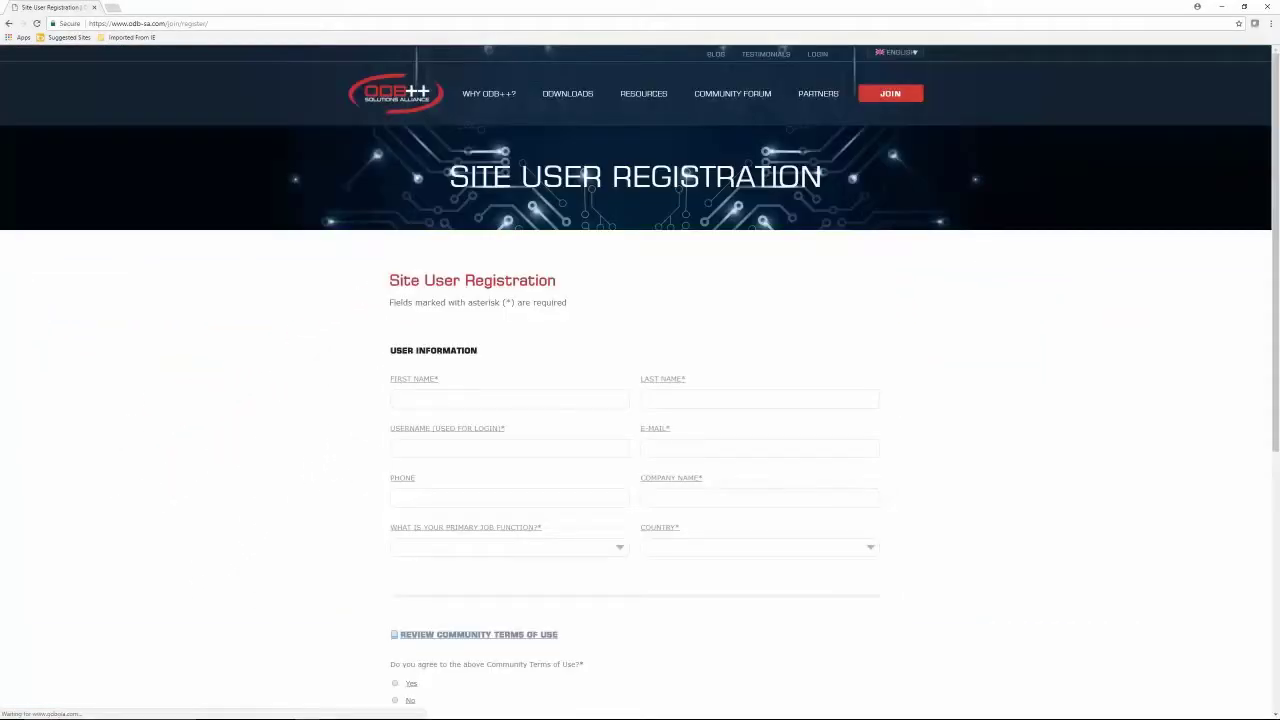
pyautogui.scroll(-5, 640, 400)
pyautogui.scroll(5, 640, 400)
# Log in to the ODB++ Solutions Alliance site with the account username and password
pyautogui.click(817, 53)
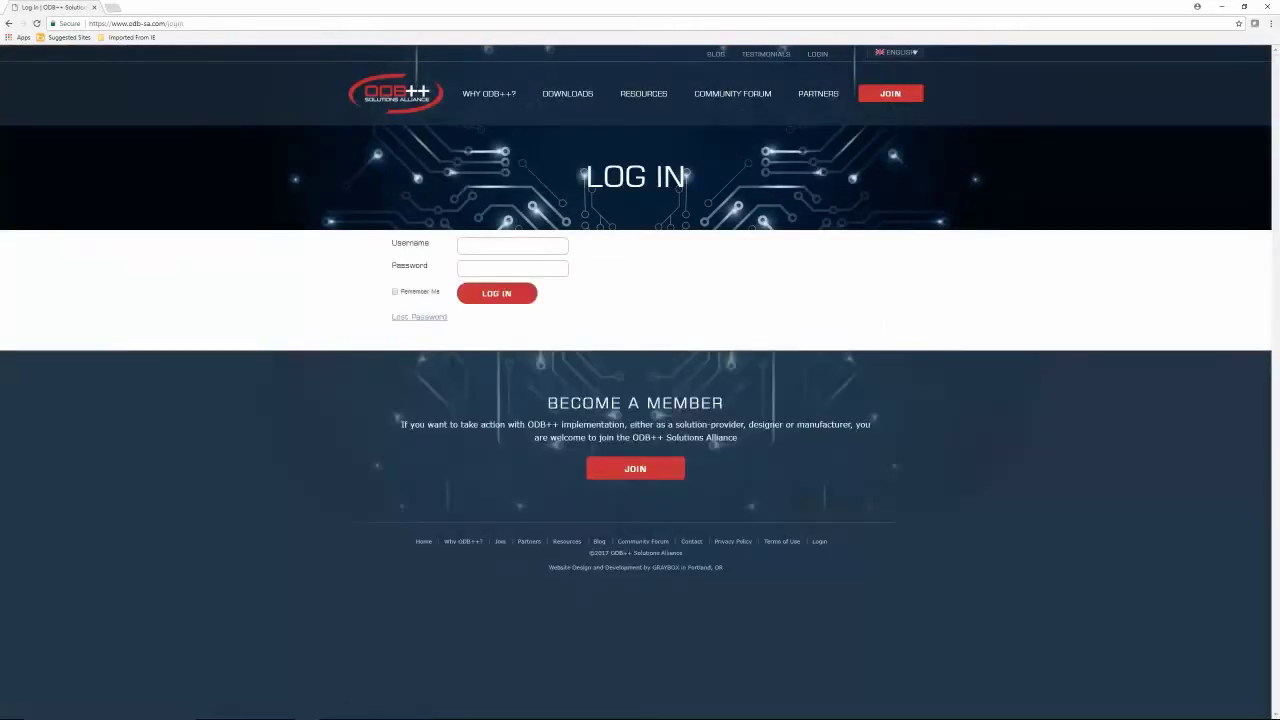
pyautogui.click(512, 245)
pyautogui.write('sangeetha')
pyautogui.press('Tab')
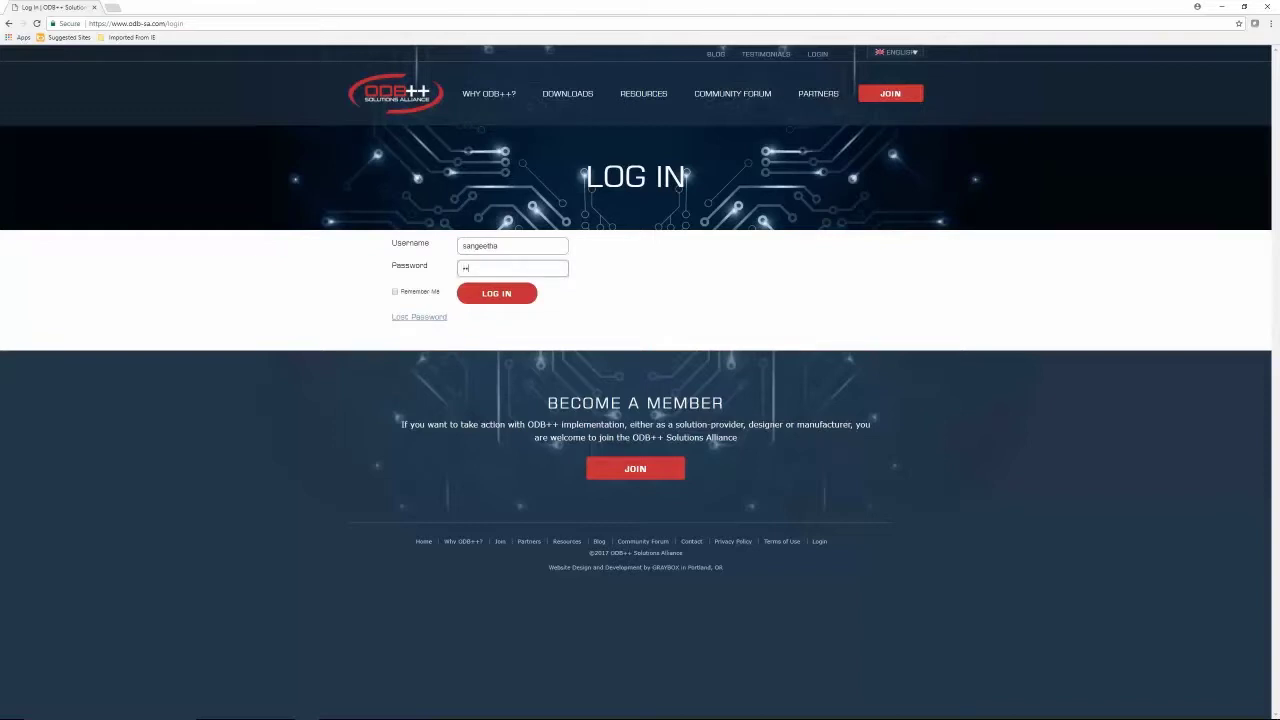
pyautogui.write('••')
pyautogui.press('Return')
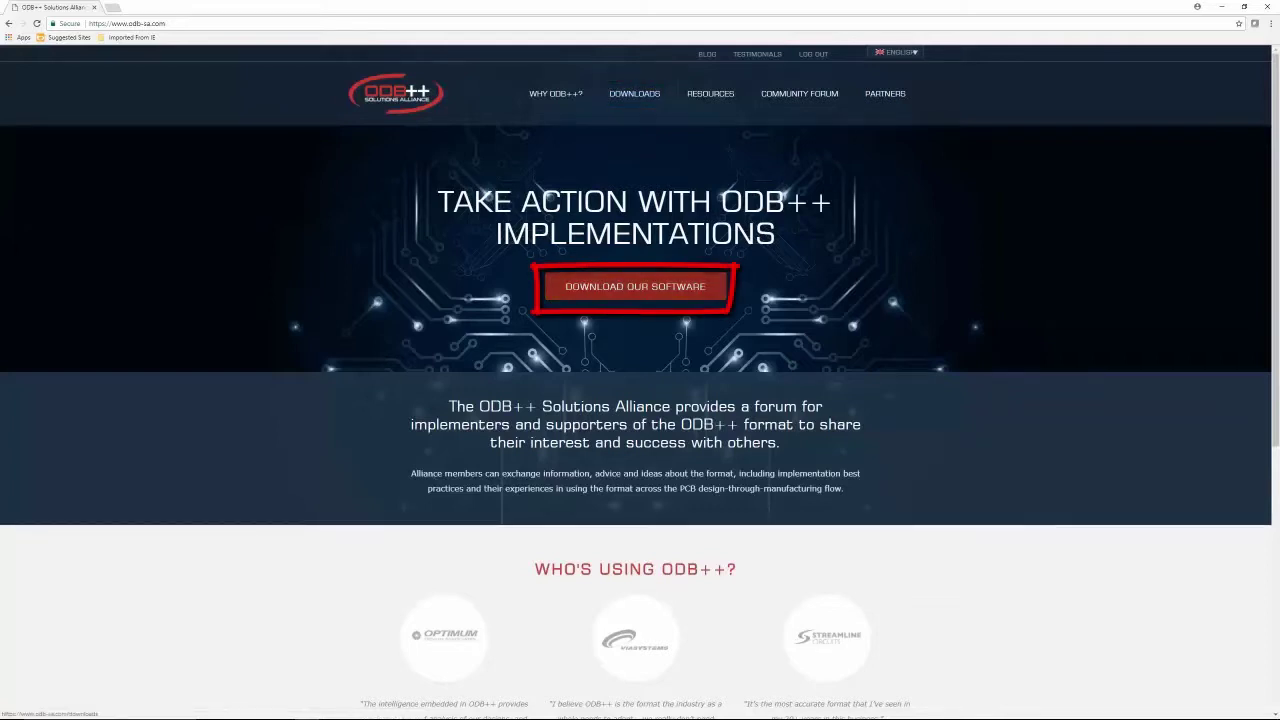
# Open the ODB++ Viewer download page from the site's software downloads
pyautogui.click(635, 286)
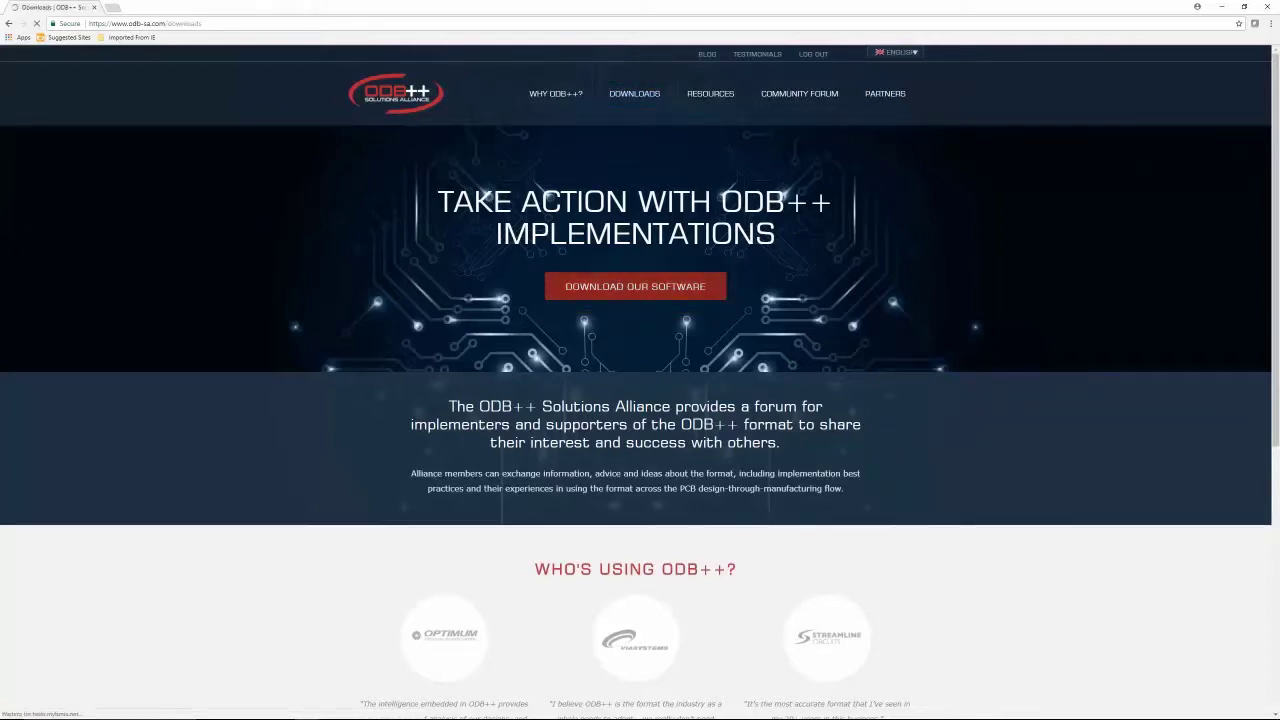
pyautogui.scroll(-2, 510, 475)
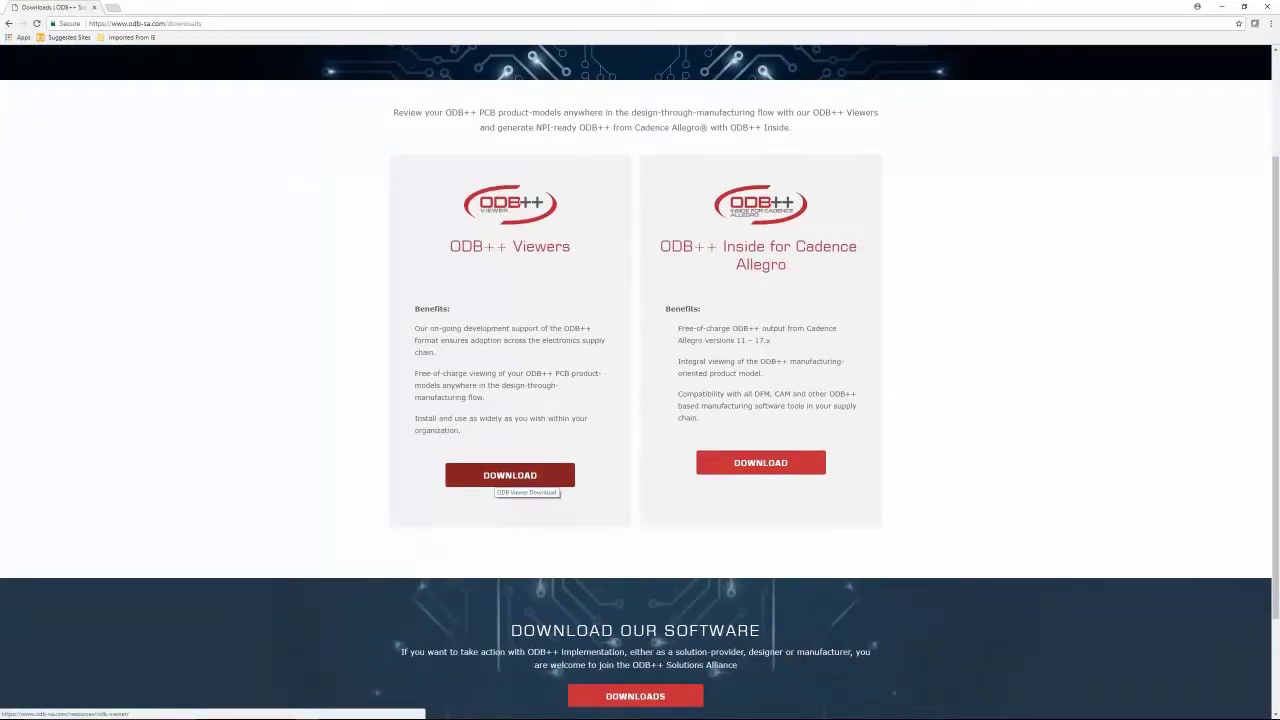
pyautogui.click(505, 476)
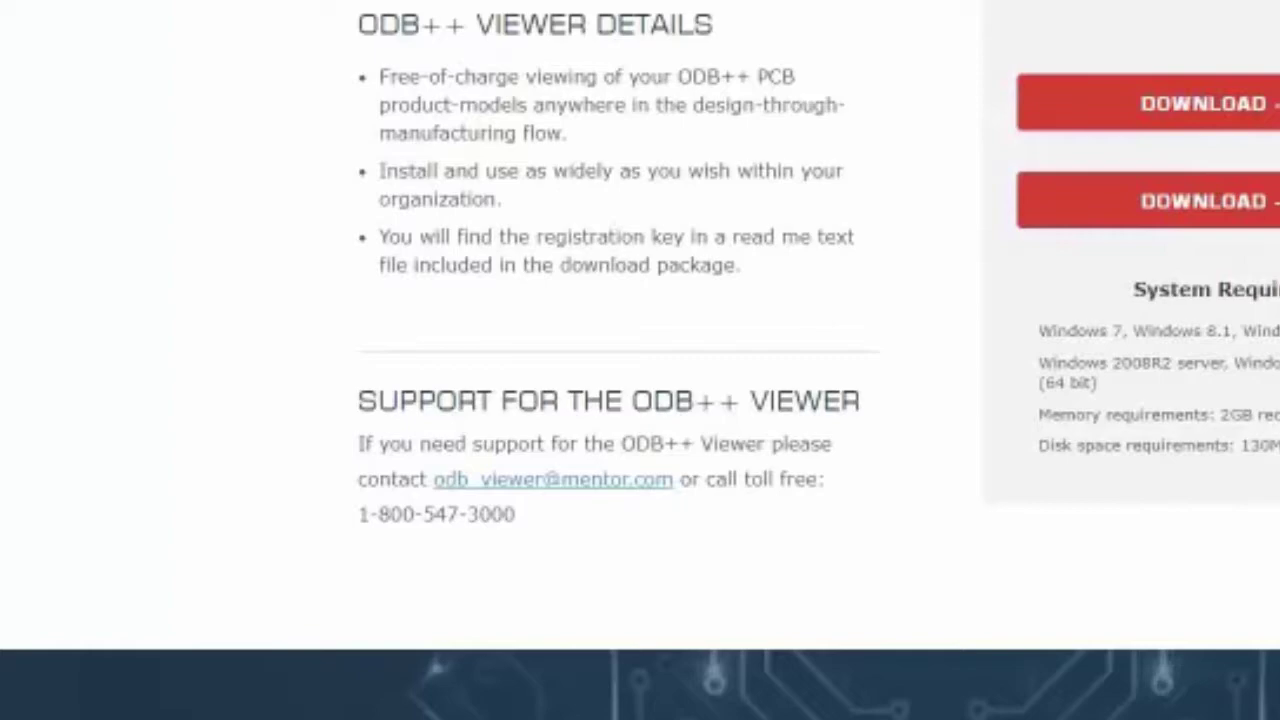
# Download the 64-bit ODB++ Viewer after checking its details and system requirements, and copy the registration key from the thank-you page
pyautogui.moveTo(379, 77); pyautogui.dragTo(519, 77)
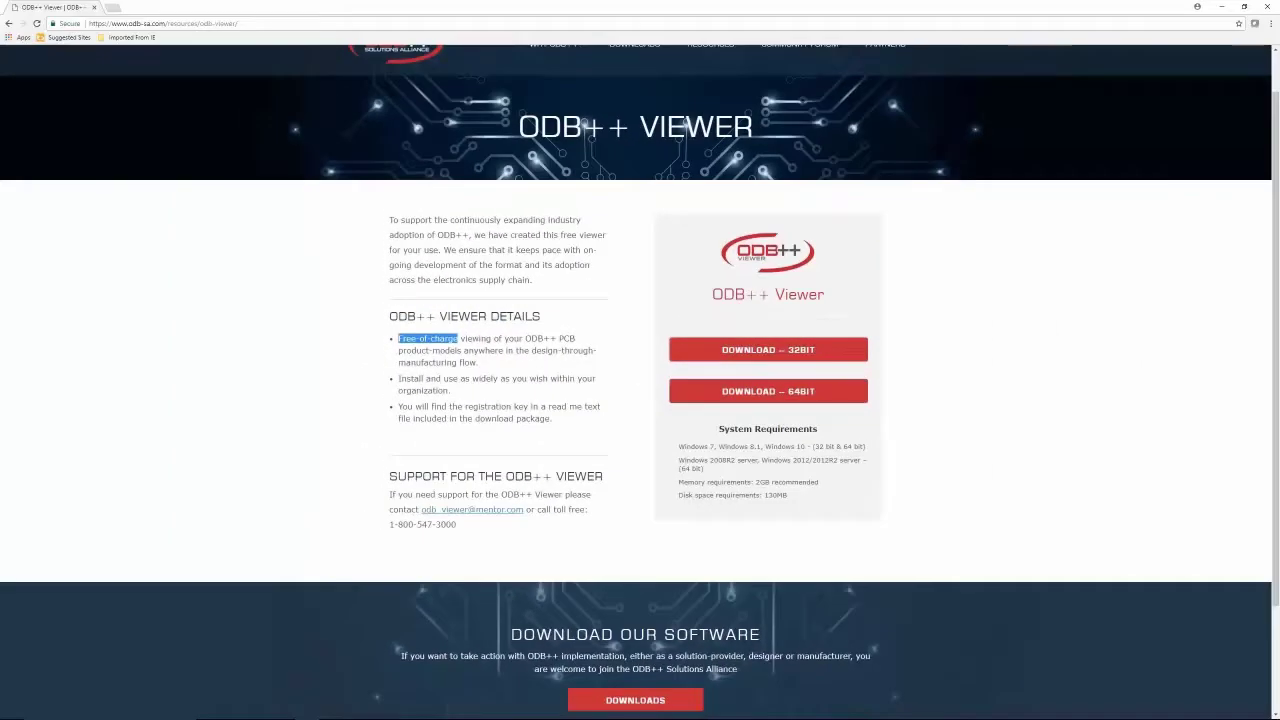
pyautogui.moveTo(719, 429); pyautogui.dragTo(818, 429)
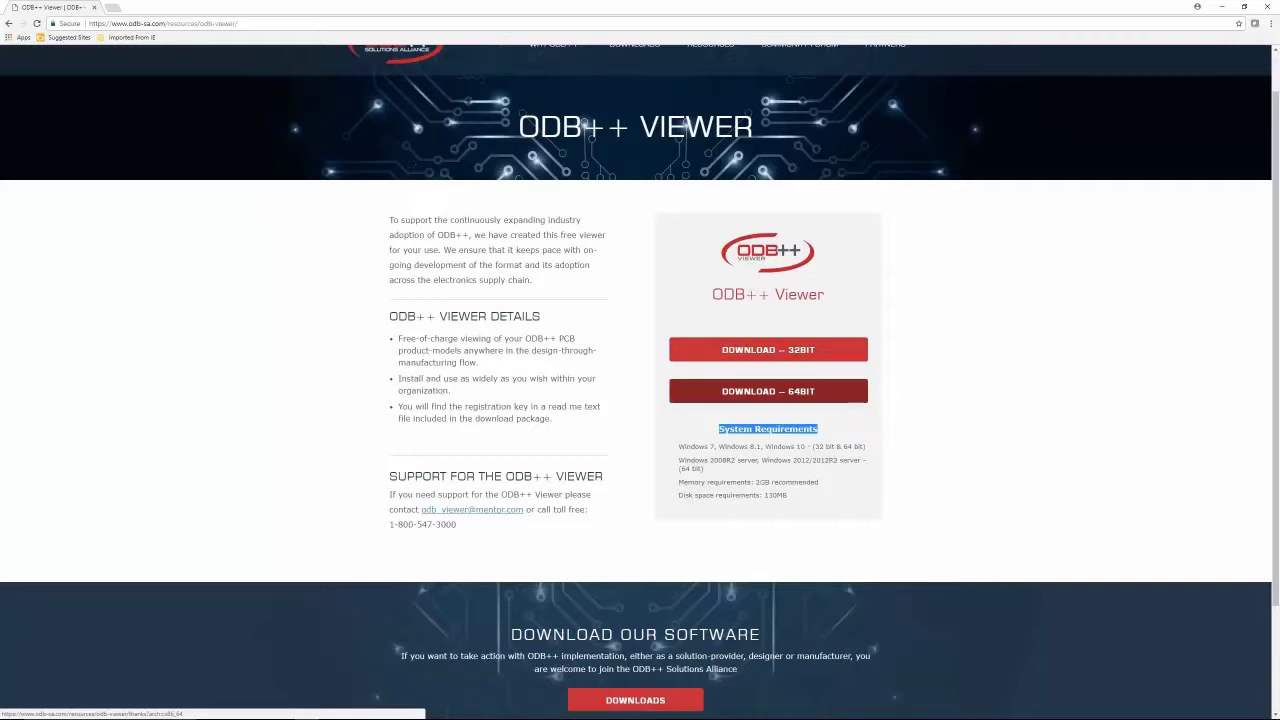
pyautogui.click(768, 391)
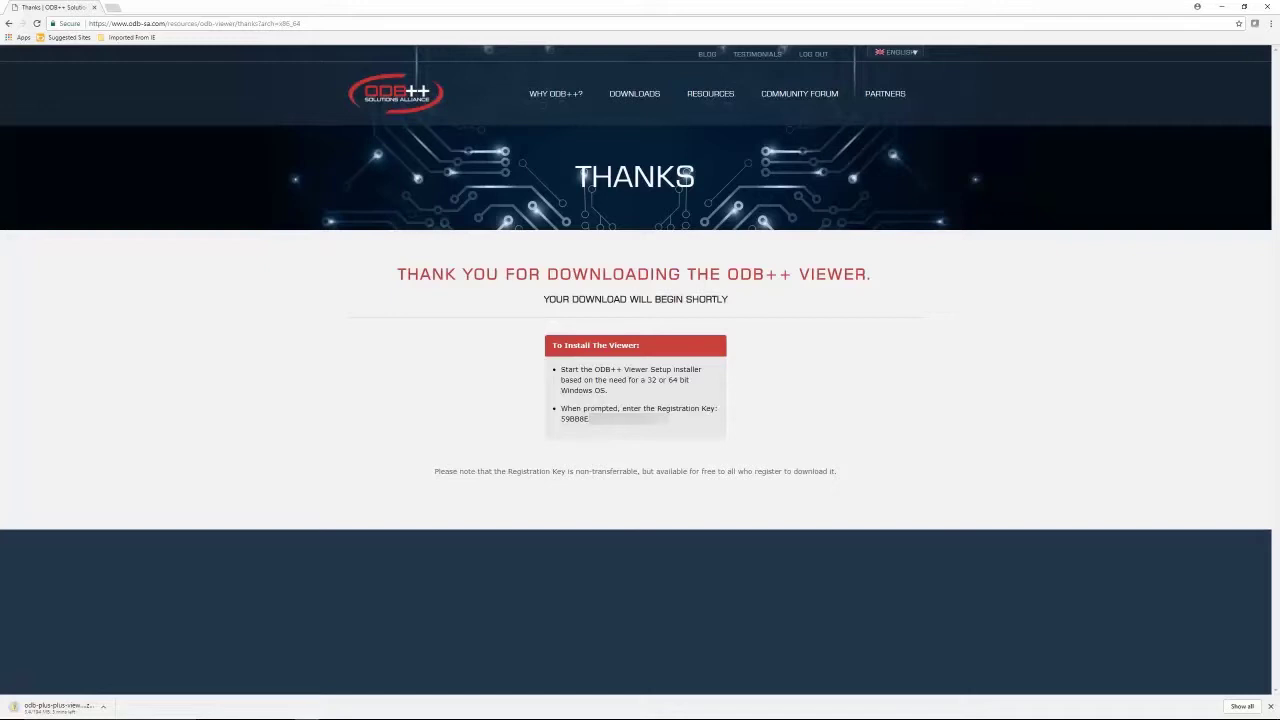
pyautogui.moveTo(561, 418); pyautogui.dragTo(657, 418)
pyautogui.hotkey('ctrl', 'c')
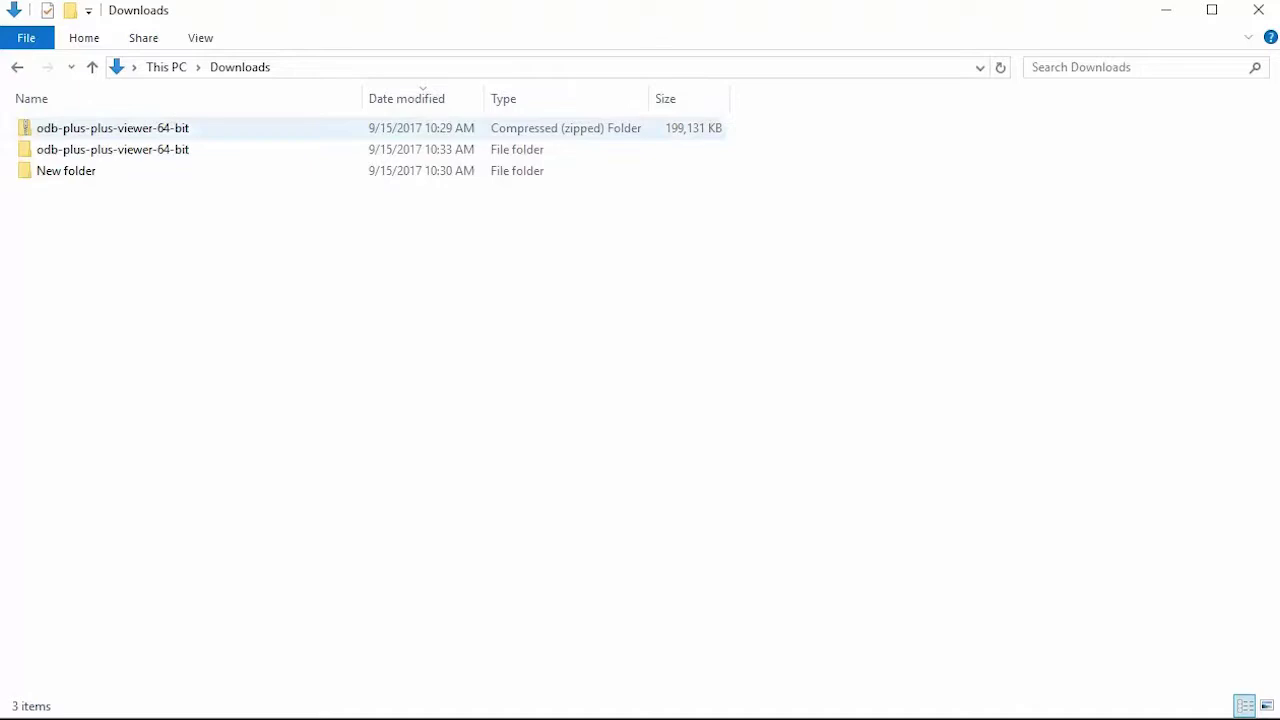
# Open the extracted odb-plus-plus-viewer-64-bit folder in the Downloads folder
pyautogui.click(112, 128)
pyautogui.click(112, 149)
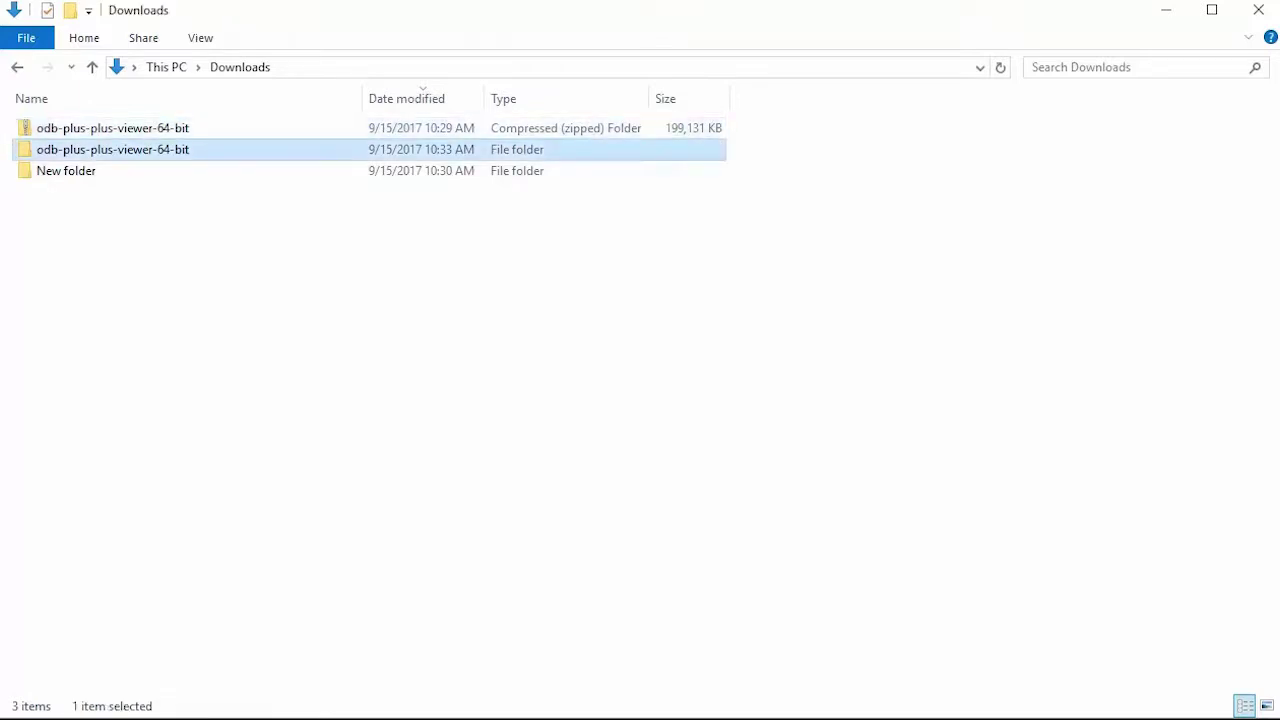
pyautogui.doubleClick(112, 149)
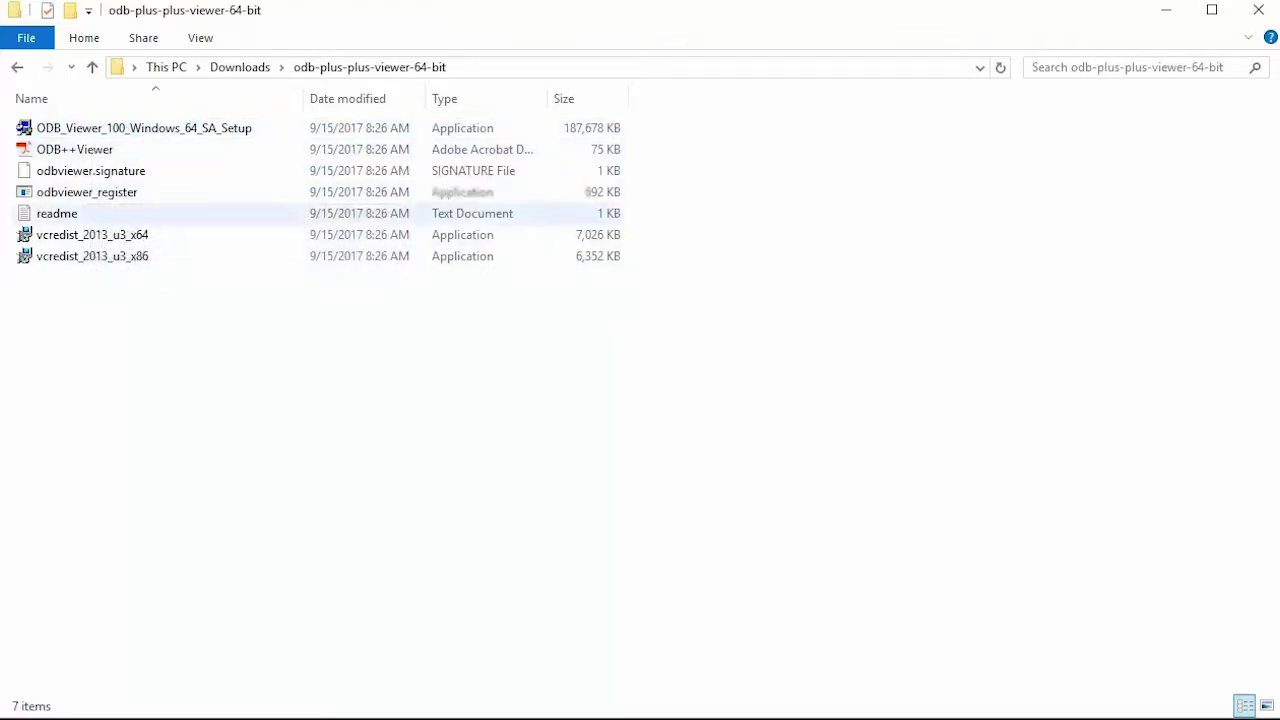
# Look up the registration key in the readme text file and close the file
pyautogui.doubleClick(57, 213)
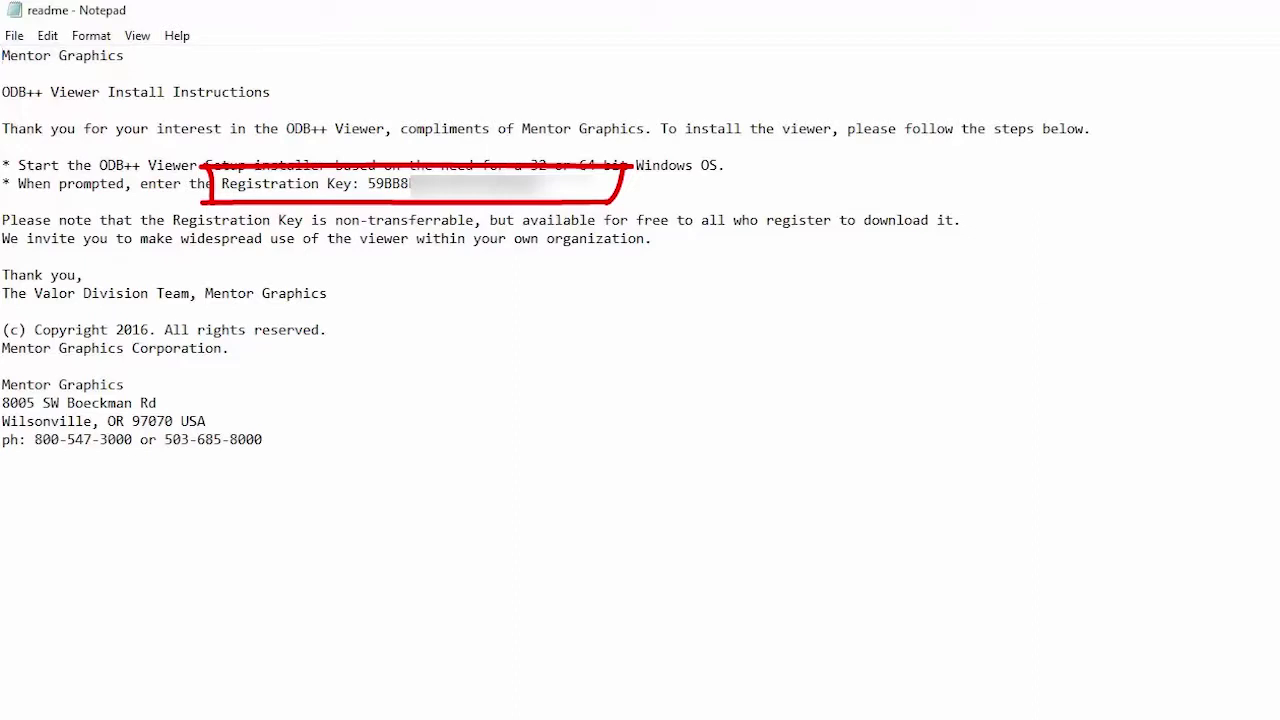
pyautogui.moveTo(368, 183); pyautogui.dragTo(538, 184)
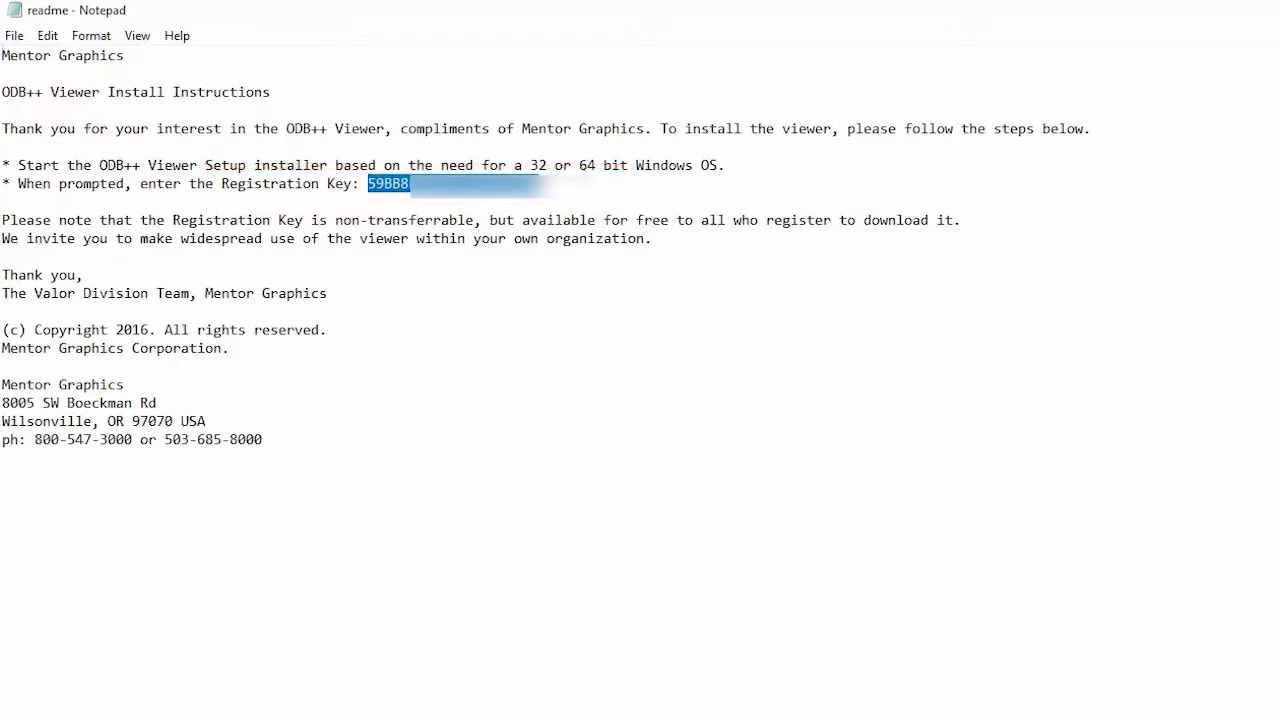
pyautogui.click(1258, 10)
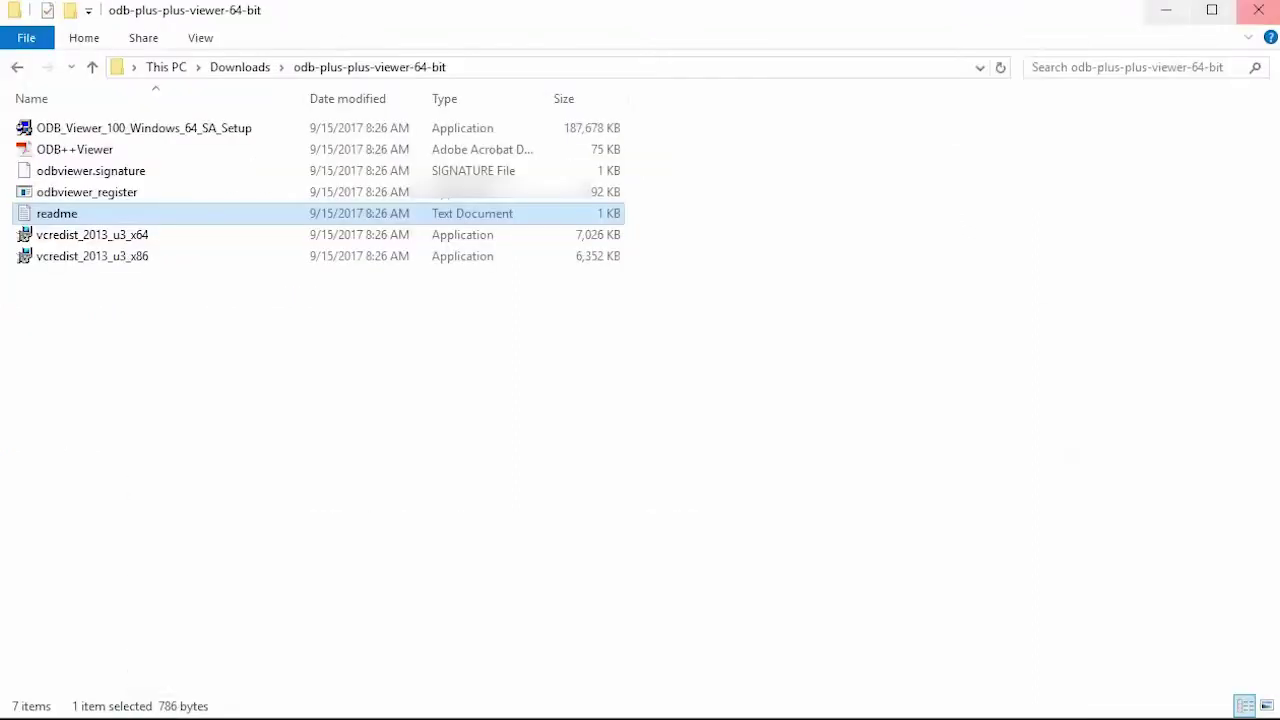
# Launch the ODB_Viewer_100_Windows_64_SA_Setup installer and agree to the end-user license agreement
pyautogui.click(144, 128)
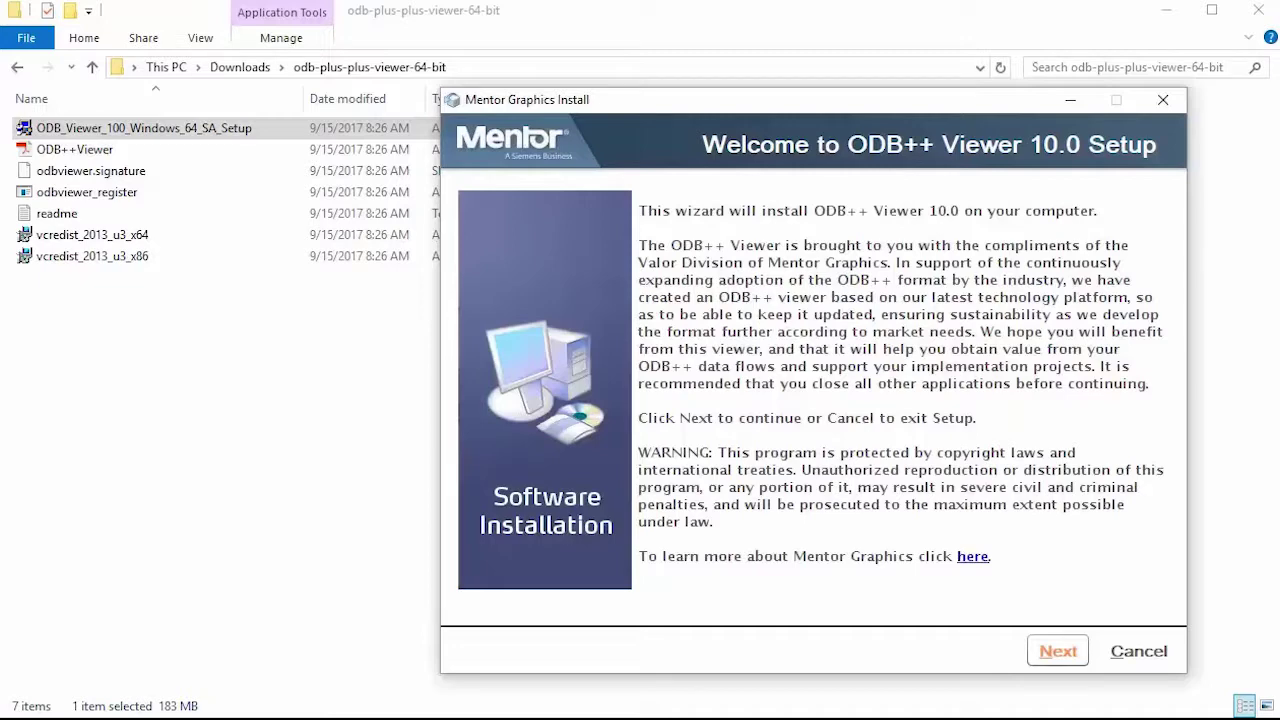
pyautogui.press('Return')
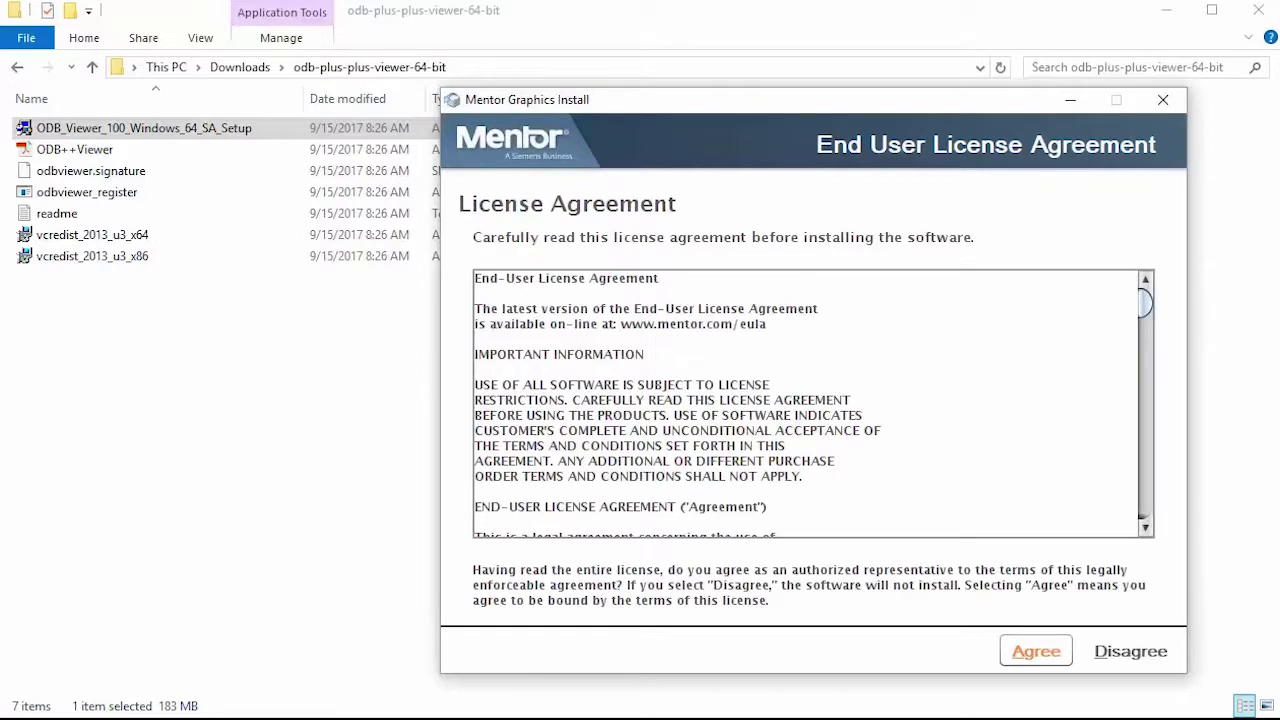
pyautogui.press('Return')
# Paste the copied registration key into the installer's Registration Key field and accept the personal information
pyautogui.hotkey('shift', 'Tab')
pyautogui.hotkey('shift', 'Tab')
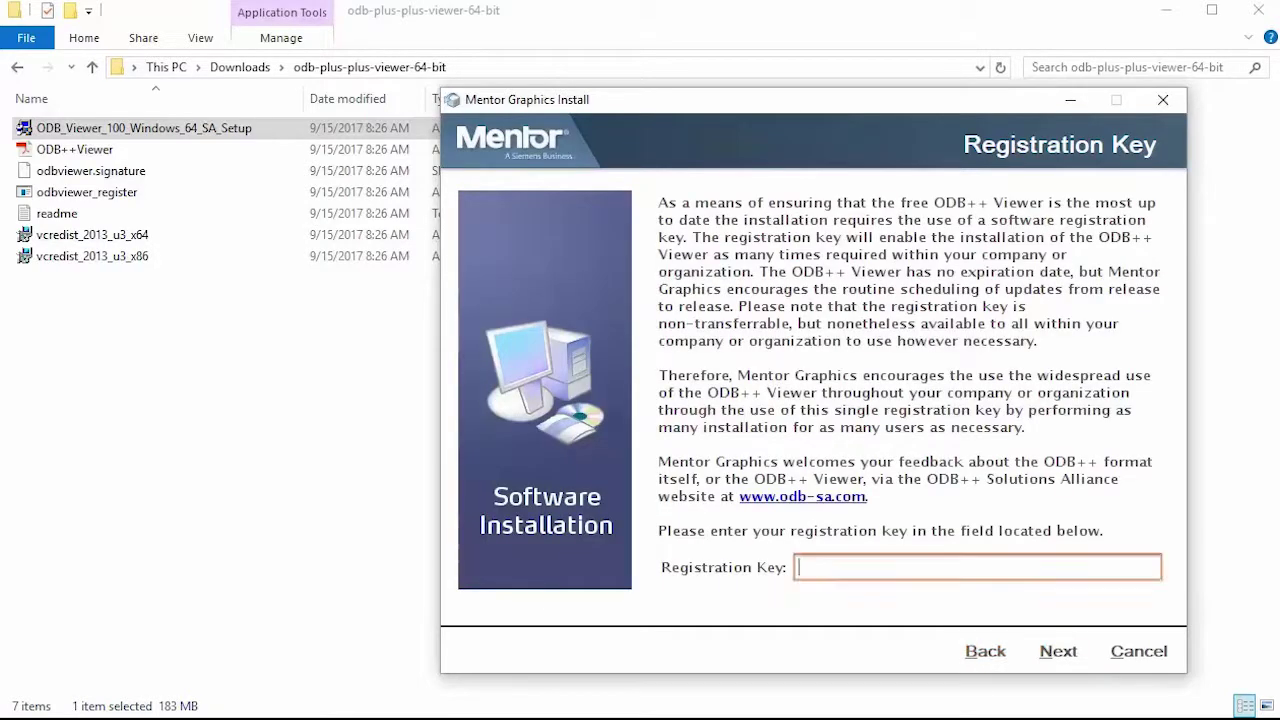
pyautogui.hotkey('ctrl', 'v')
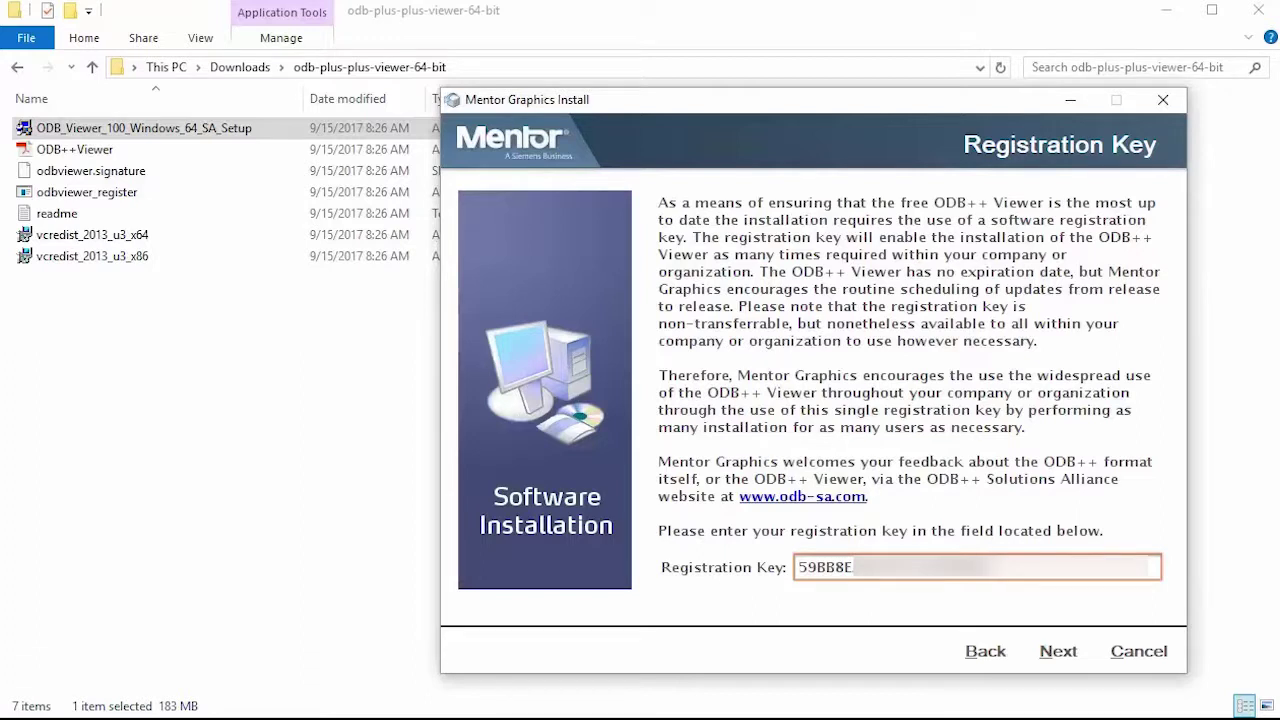
pyautogui.press('Tab')
pyautogui.press('Tab')
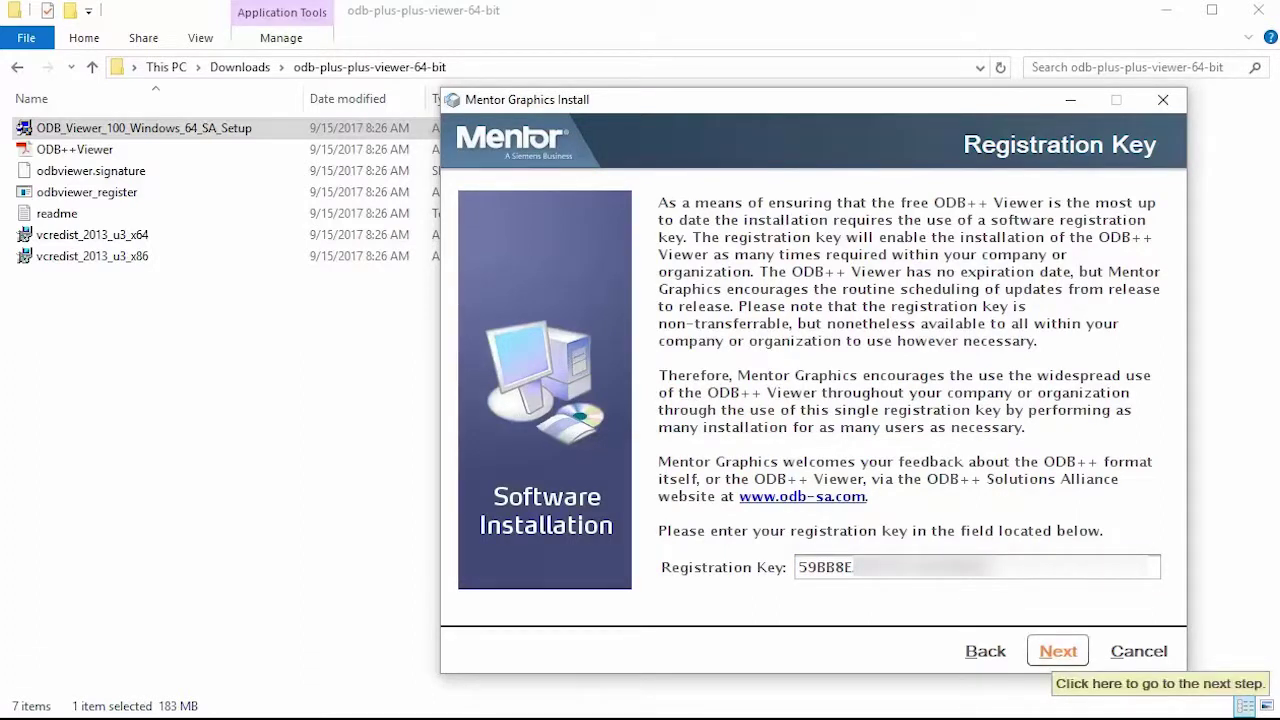
pyautogui.press('Return')
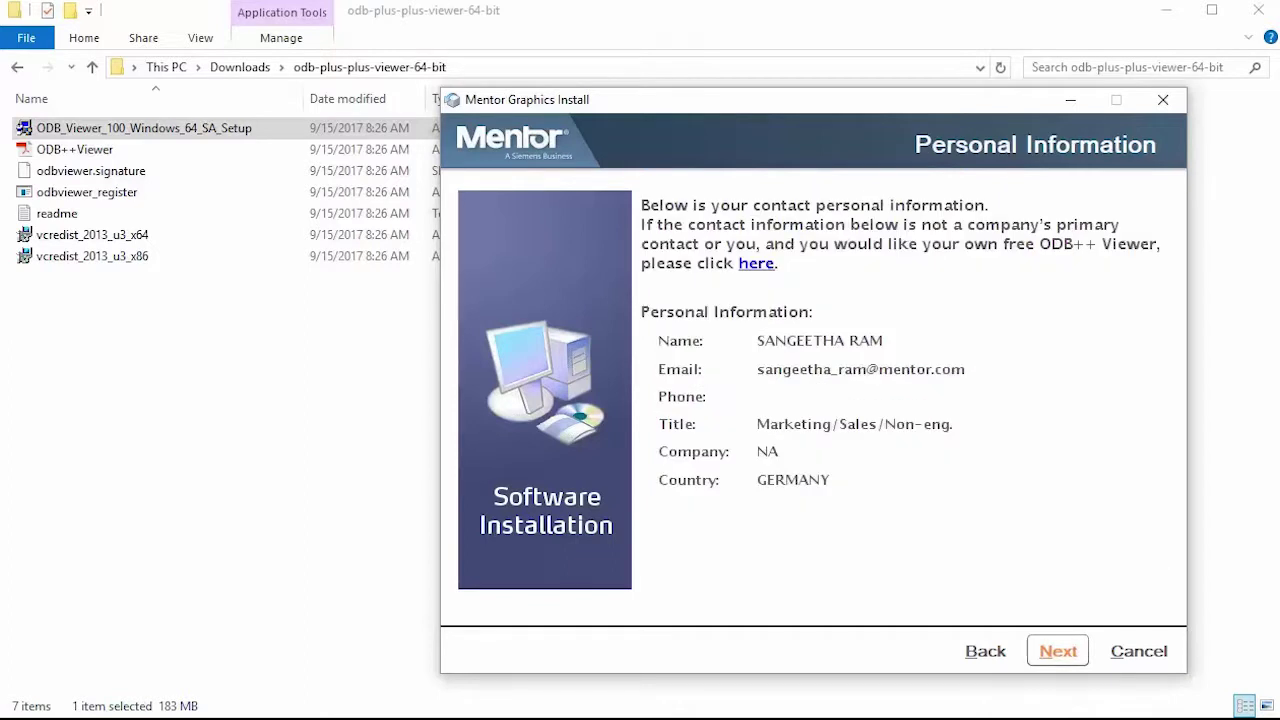
pyautogui.press('Return')
# Install the viewer in the default folder C:\MentorGraphics\Valor\ODB++_Viewer, agreeing to create the missing directory
pyautogui.hotkey('shift', 'Tab')
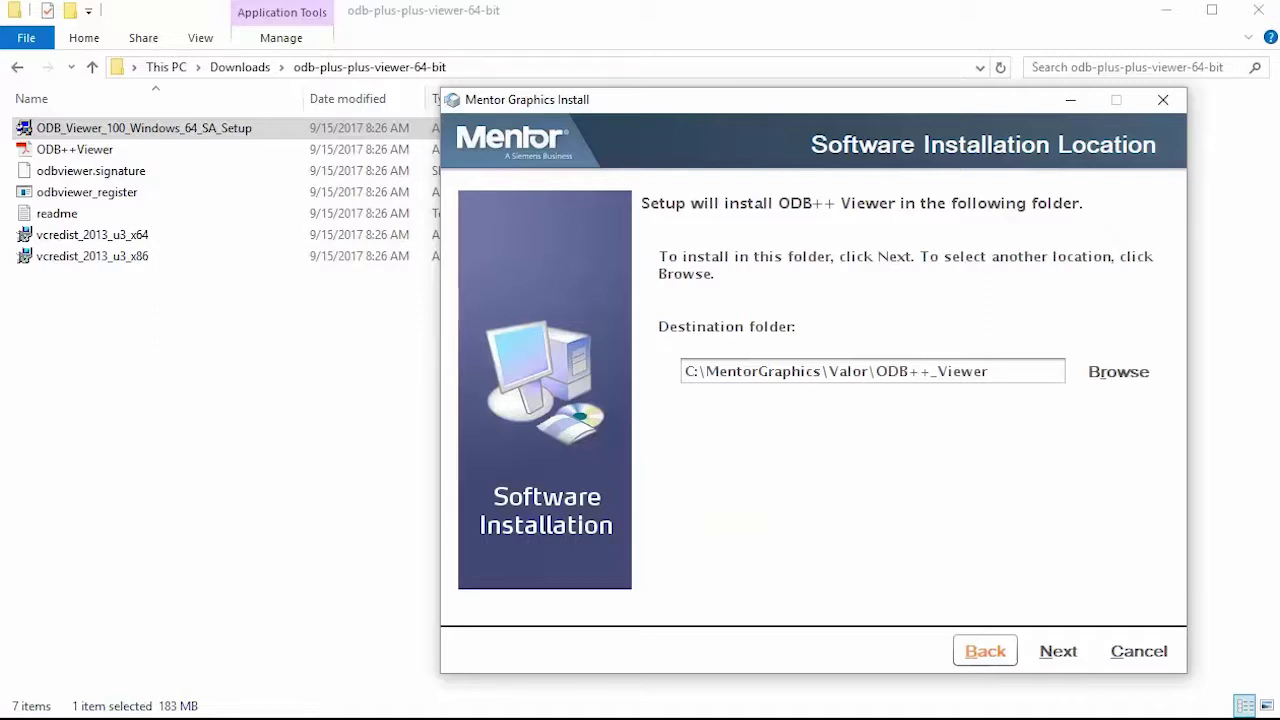
pyautogui.click(988, 371)
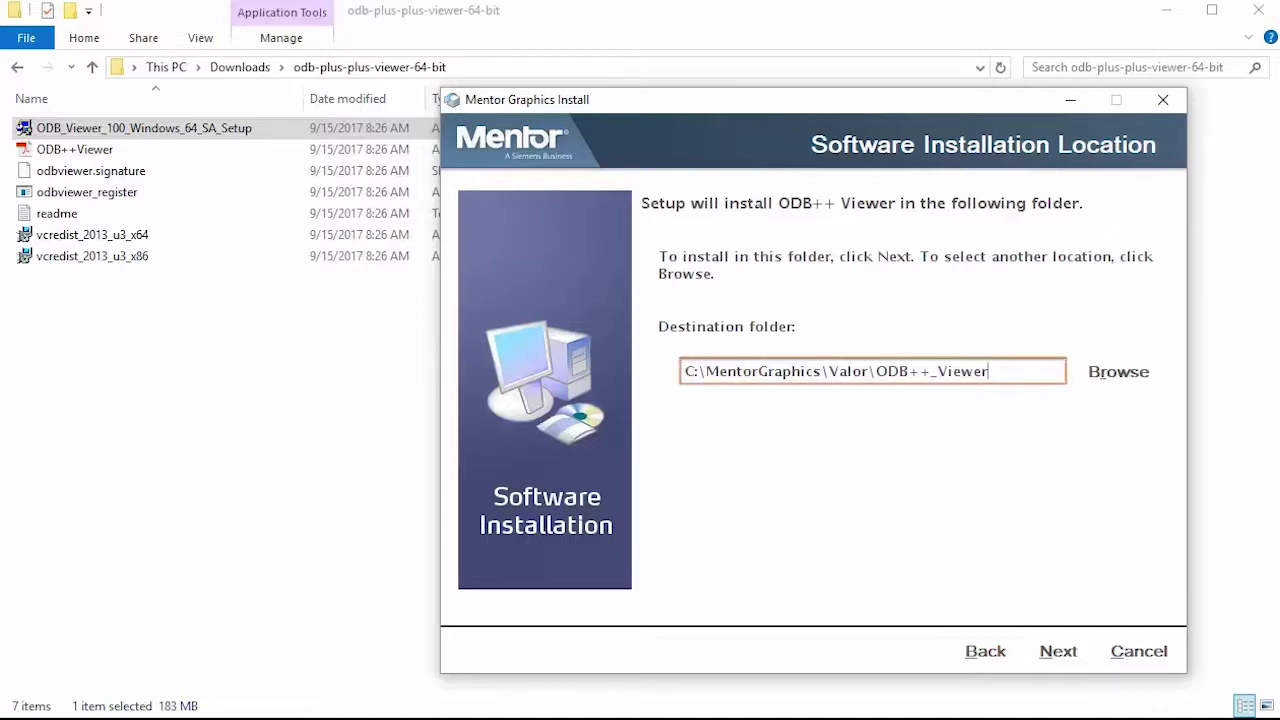
pyautogui.press('Tab')
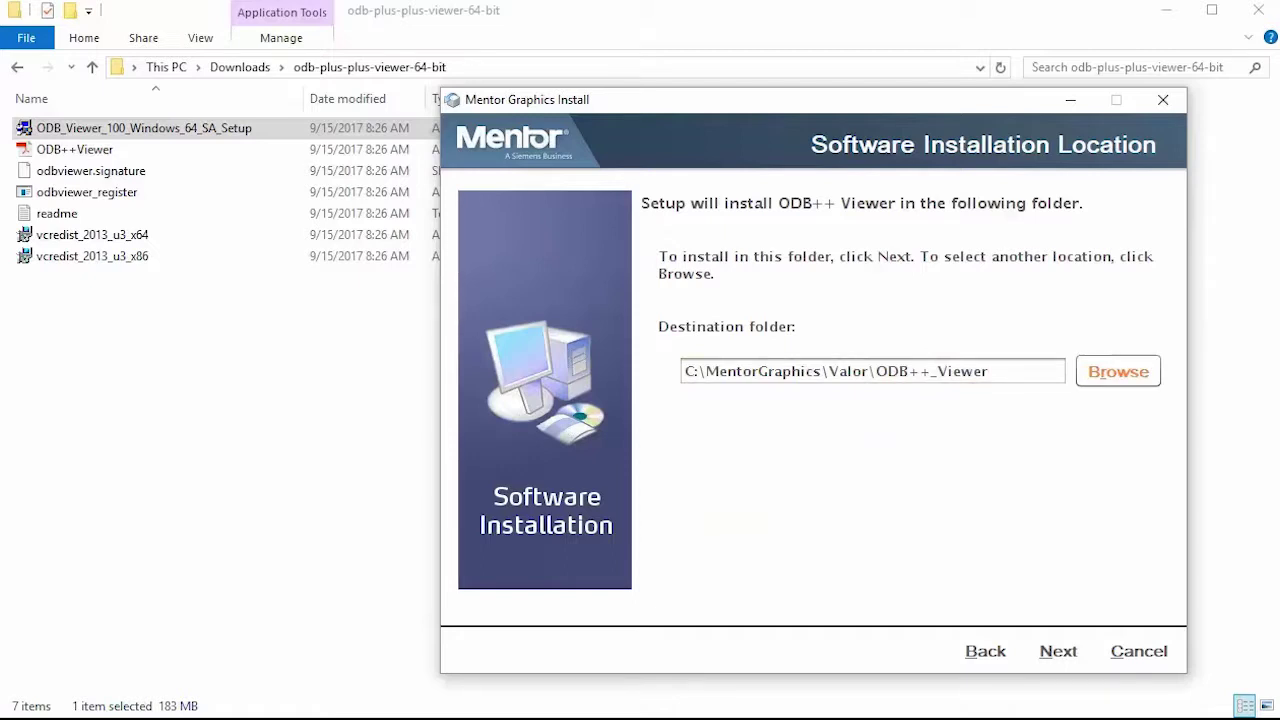
pyautogui.click(1058, 651)
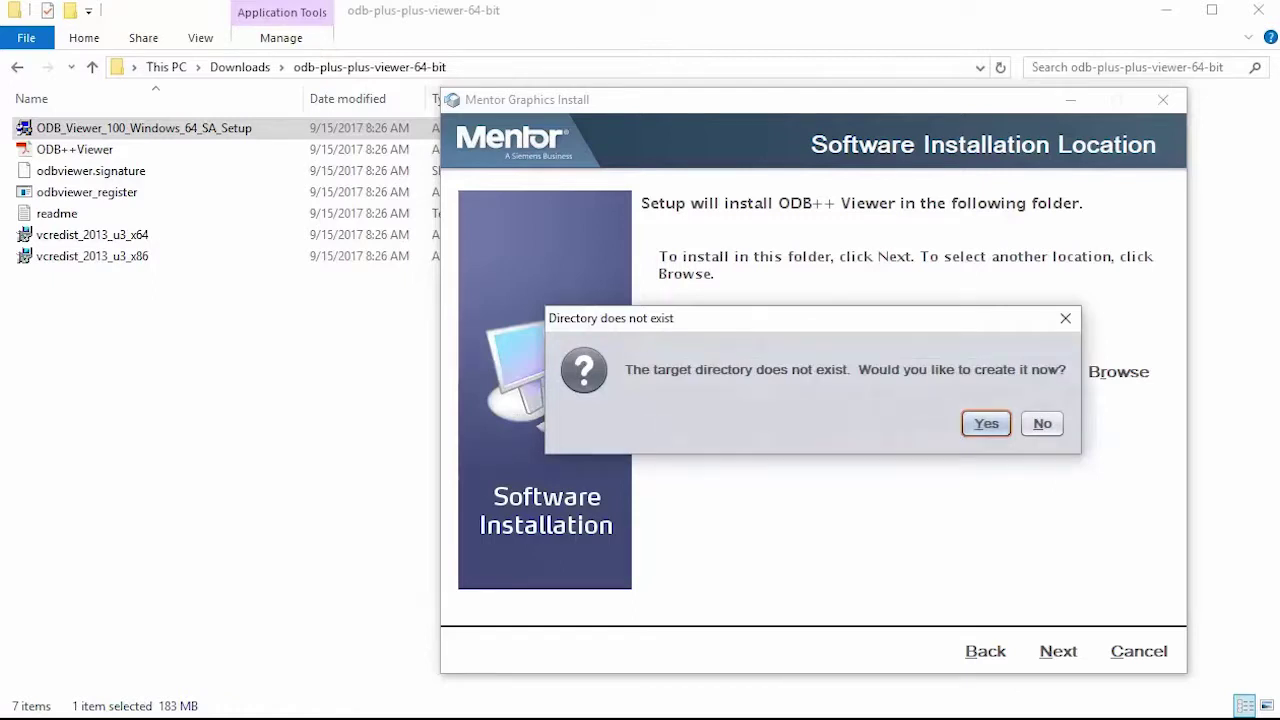
pyautogui.click(986, 423)
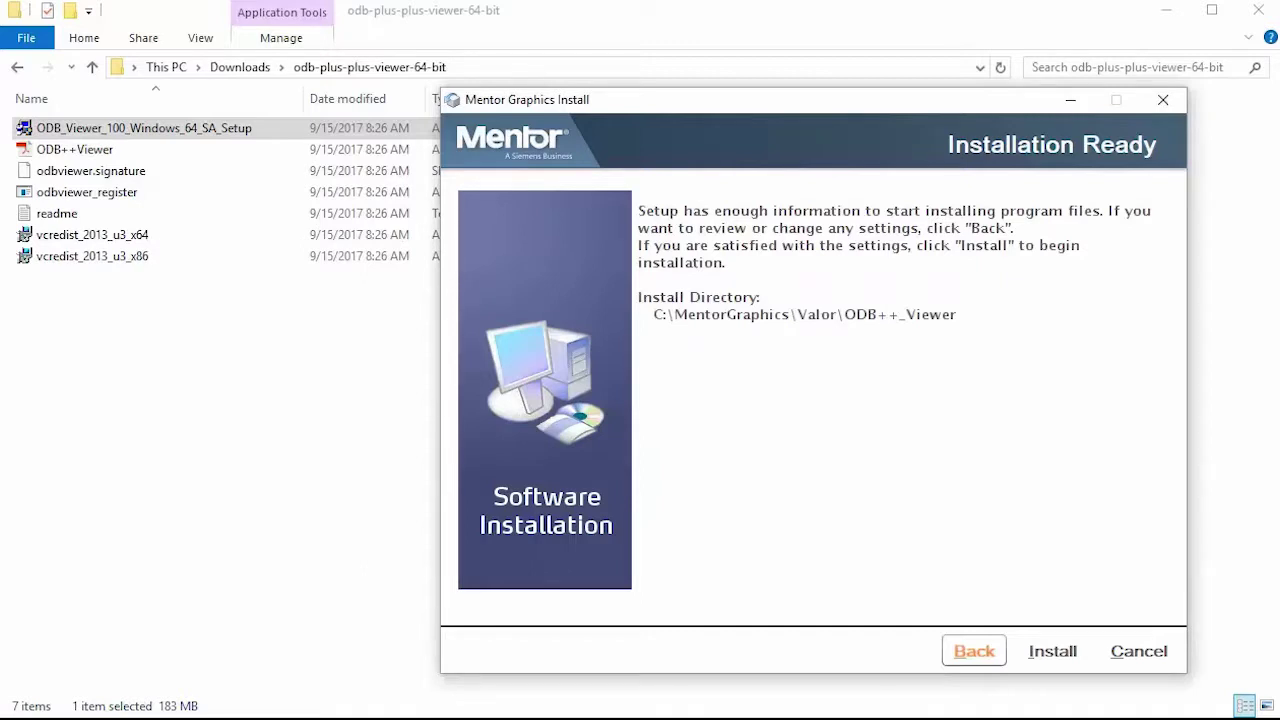
pyautogui.press('Tab')
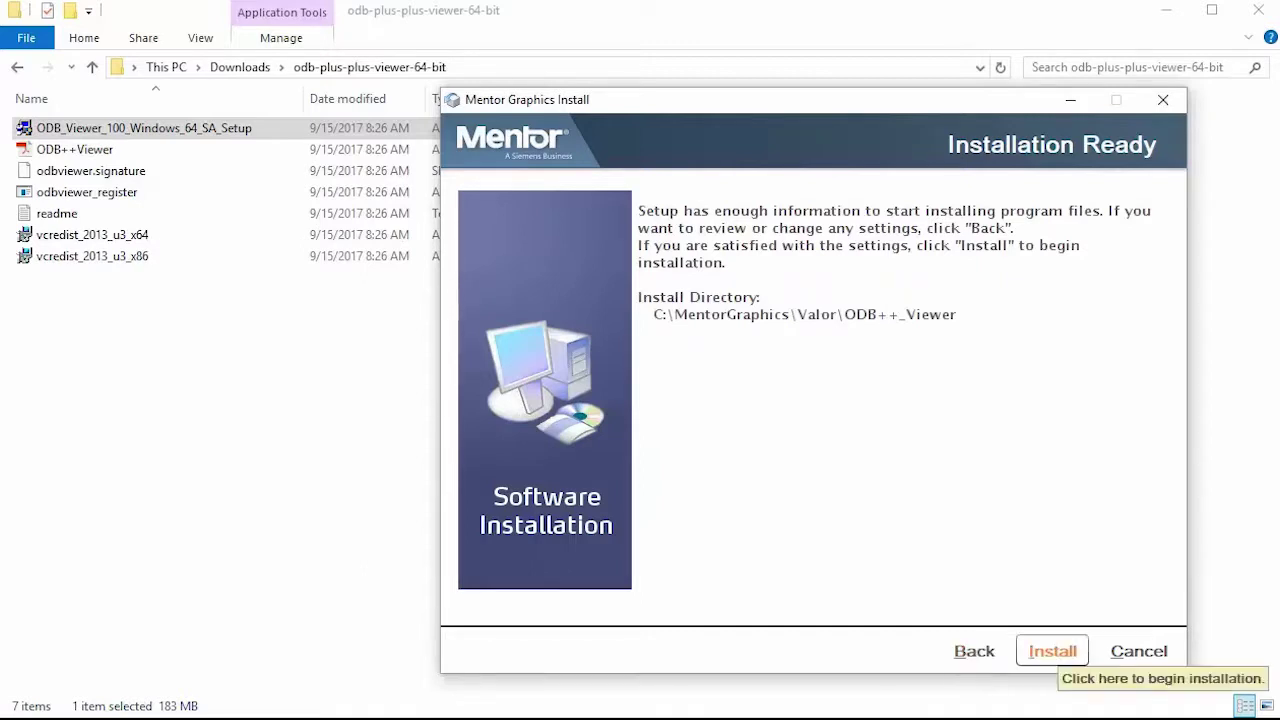
pyautogui.press('Return')
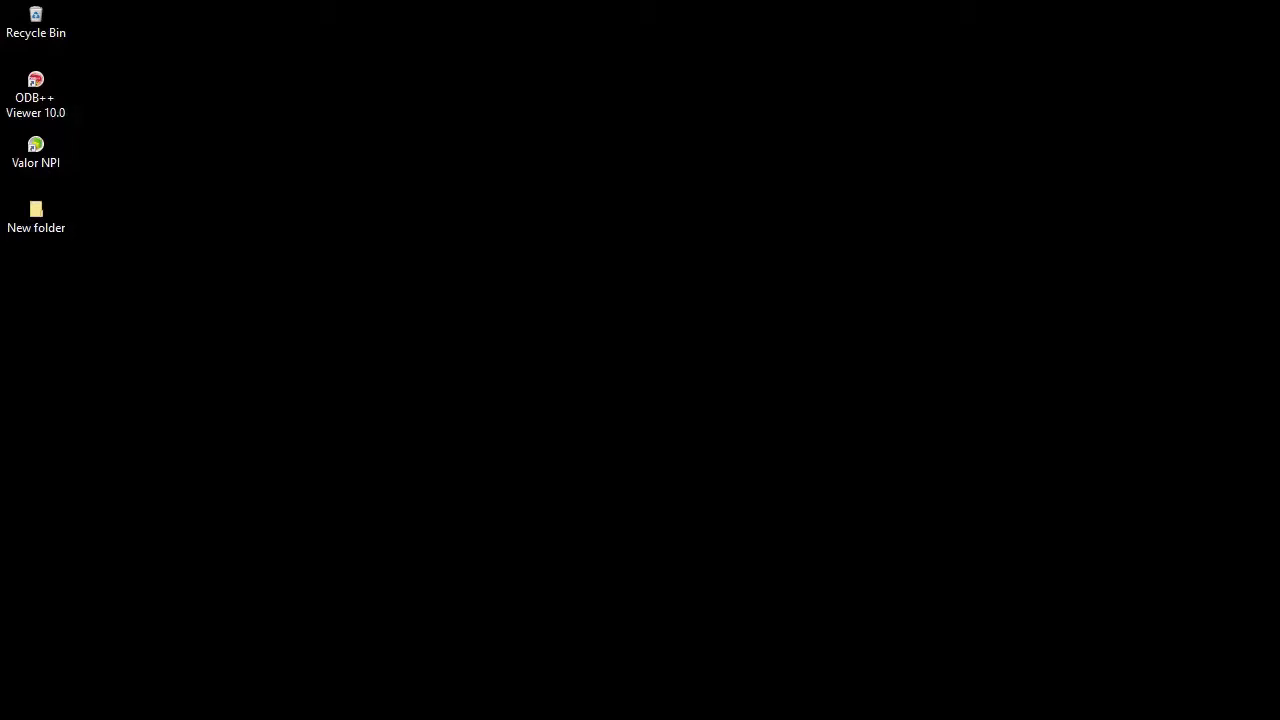
# Launch ODB++ Viewer 10.0 and import demo_design.tgz from C:\MentorGraphics\Valor\ODB++_Viewer\odbviewer_100\edir\all\documentation\samples as job demo_design
pyautogui.click(36, 95)
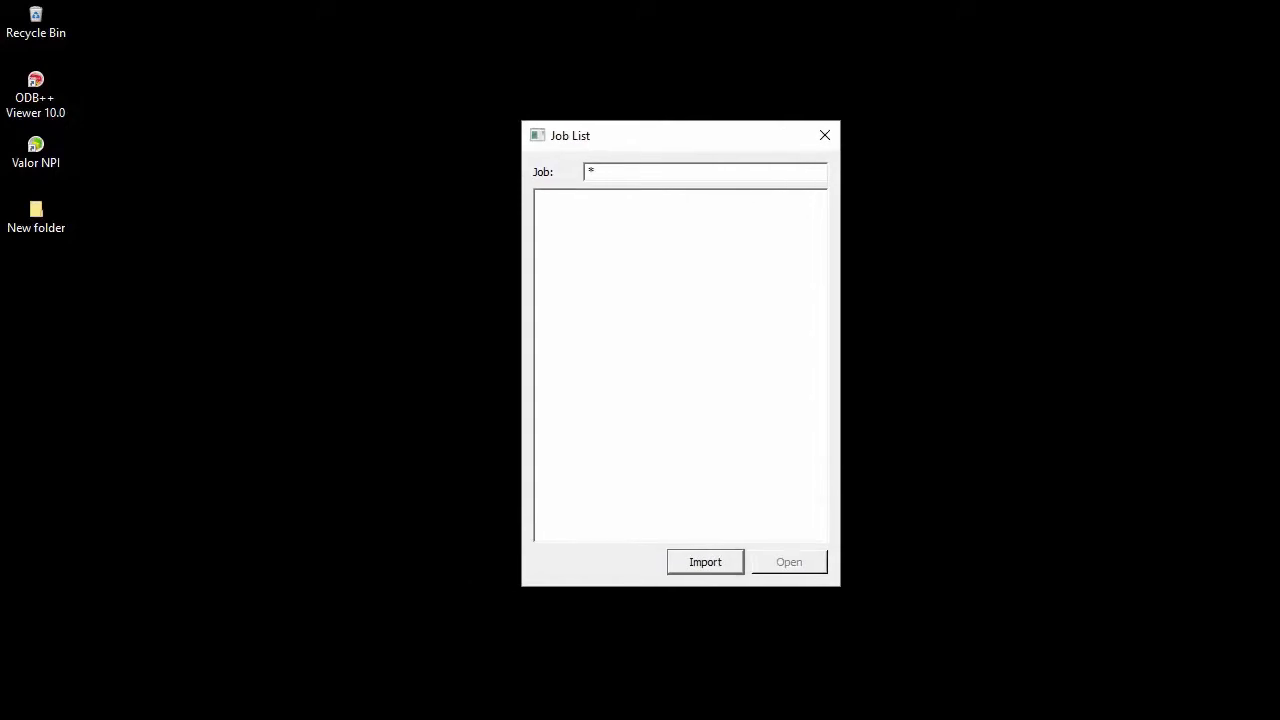
pyautogui.press('Return')
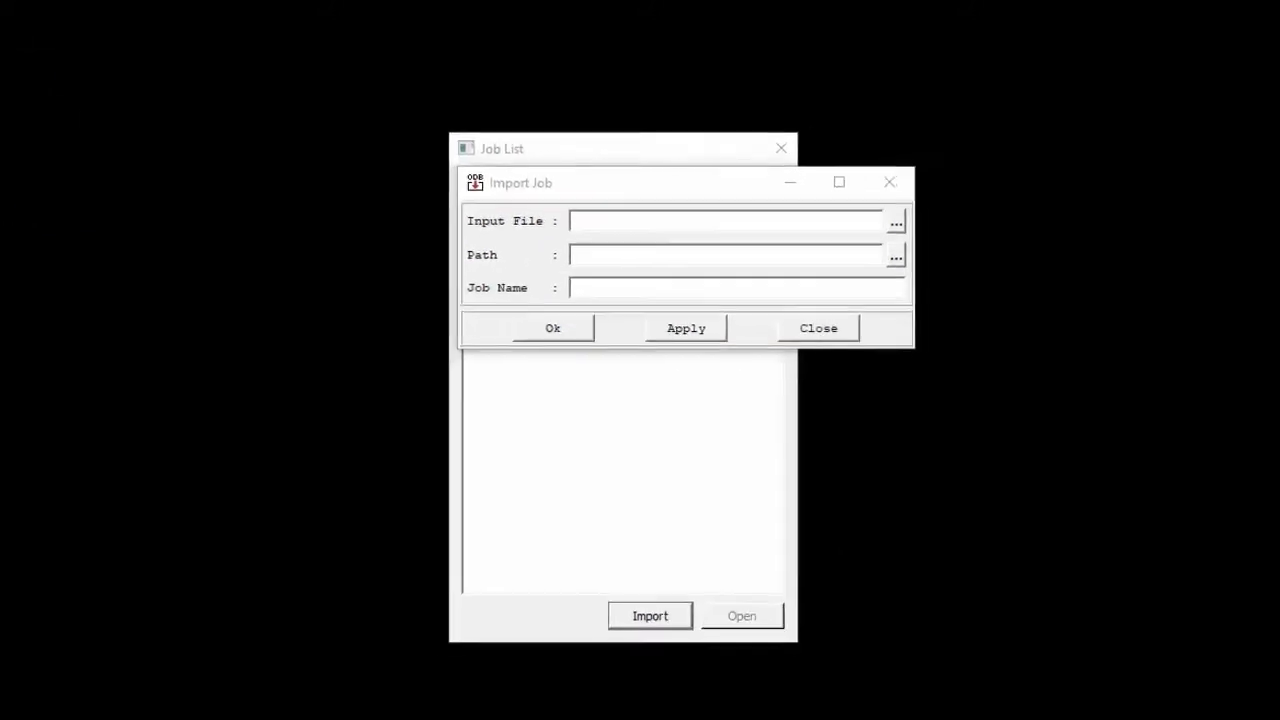
pyautogui.write('C:\\MentorGraphics\\Valor\\ODB++_Viewer\\odbviewer_100\\edir\\all\\documentation\\samples')
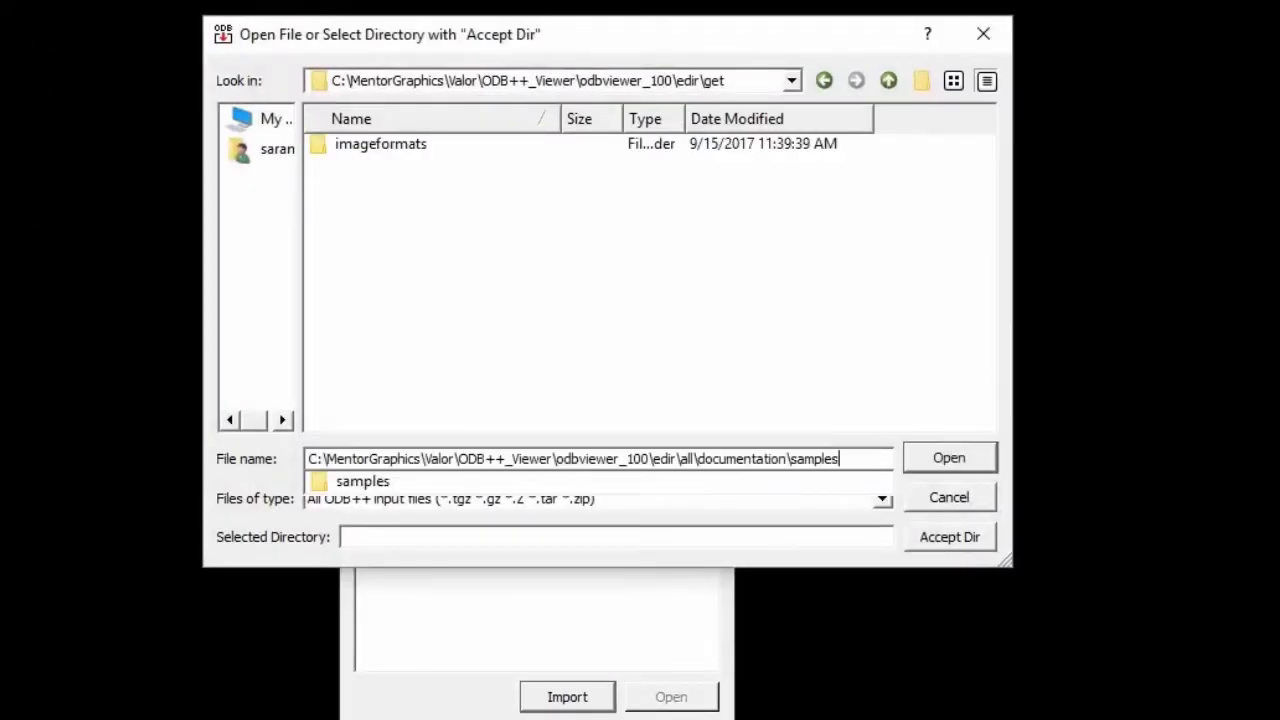
pyautogui.press('Return')
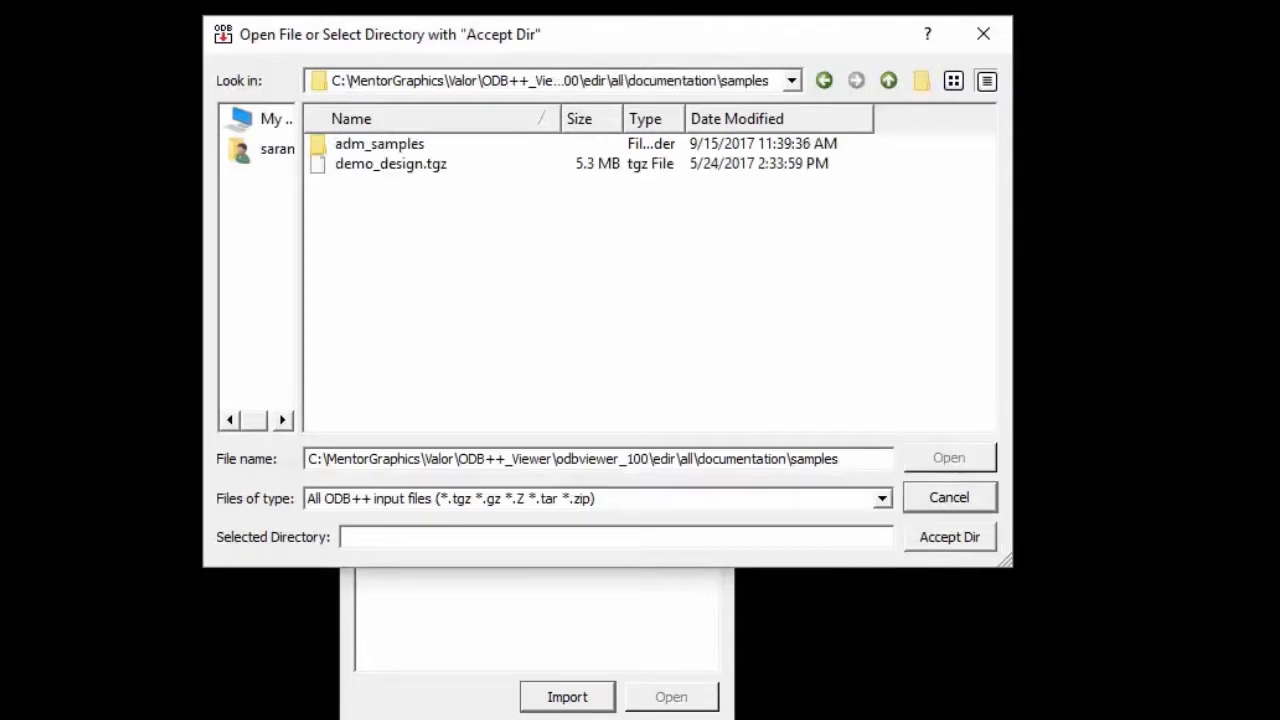
pyautogui.click(390, 163)
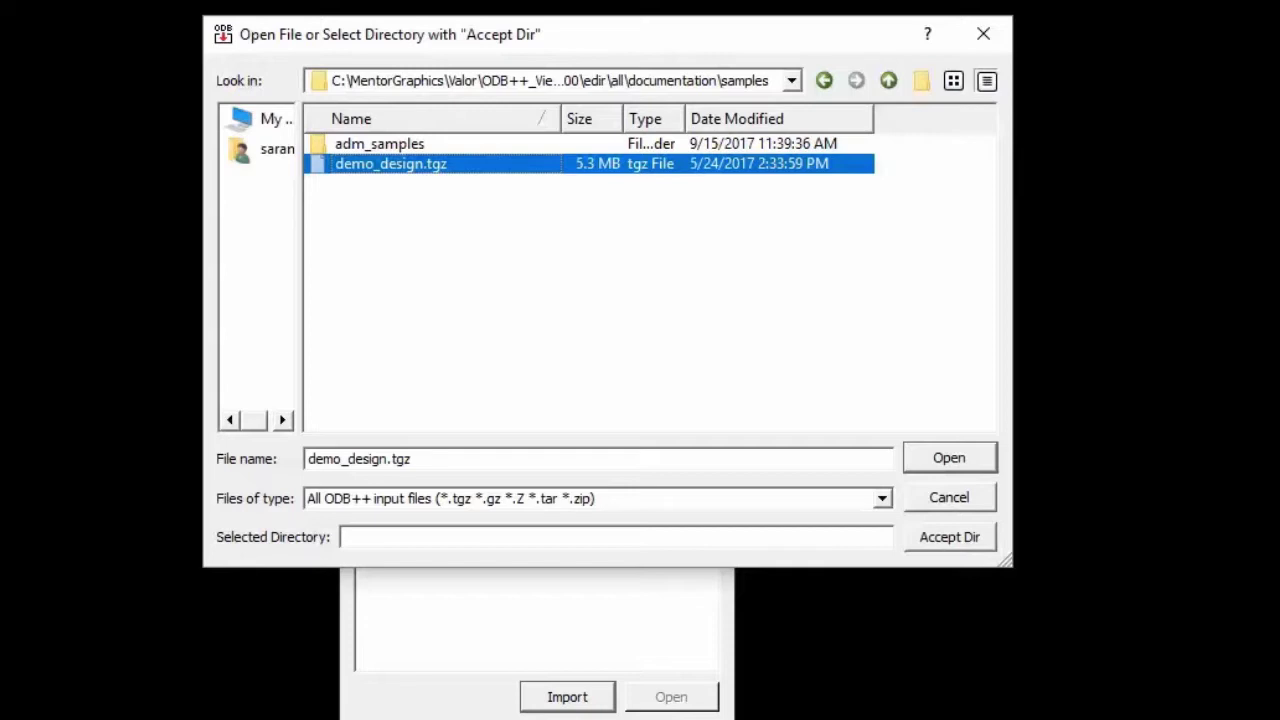
pyautogui.press('Return')
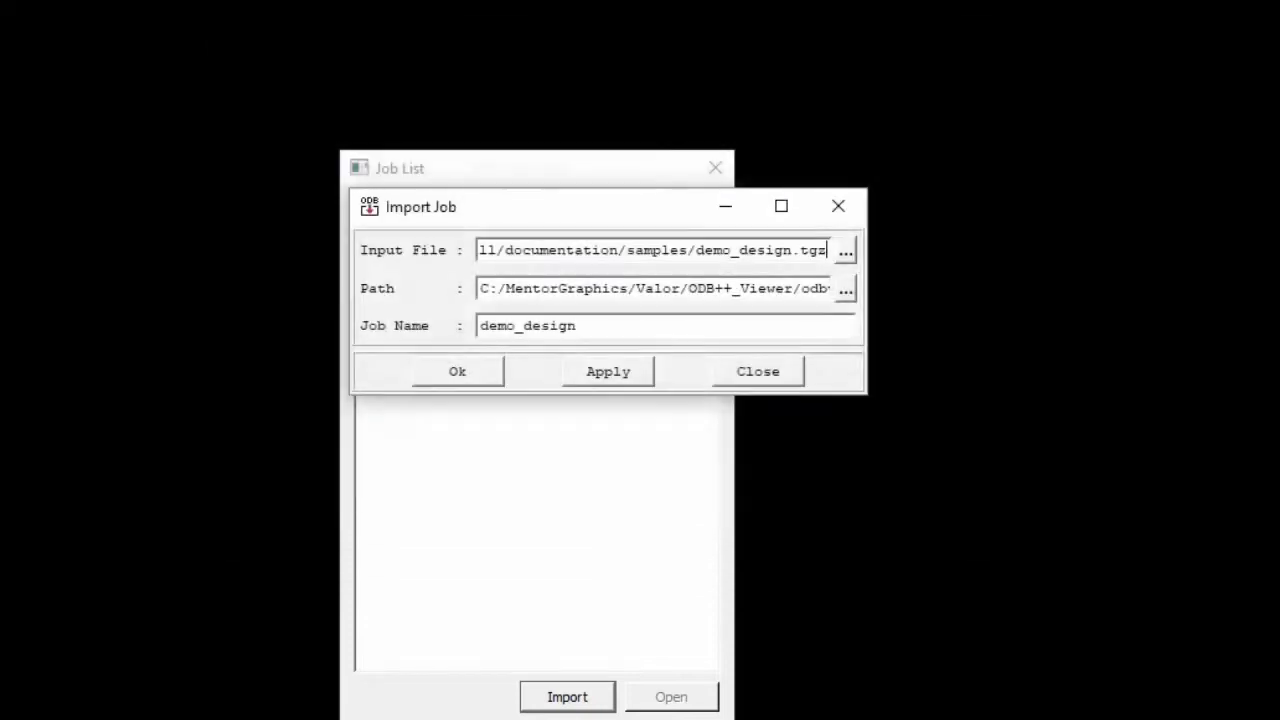
pyautogui.click(457, 371)
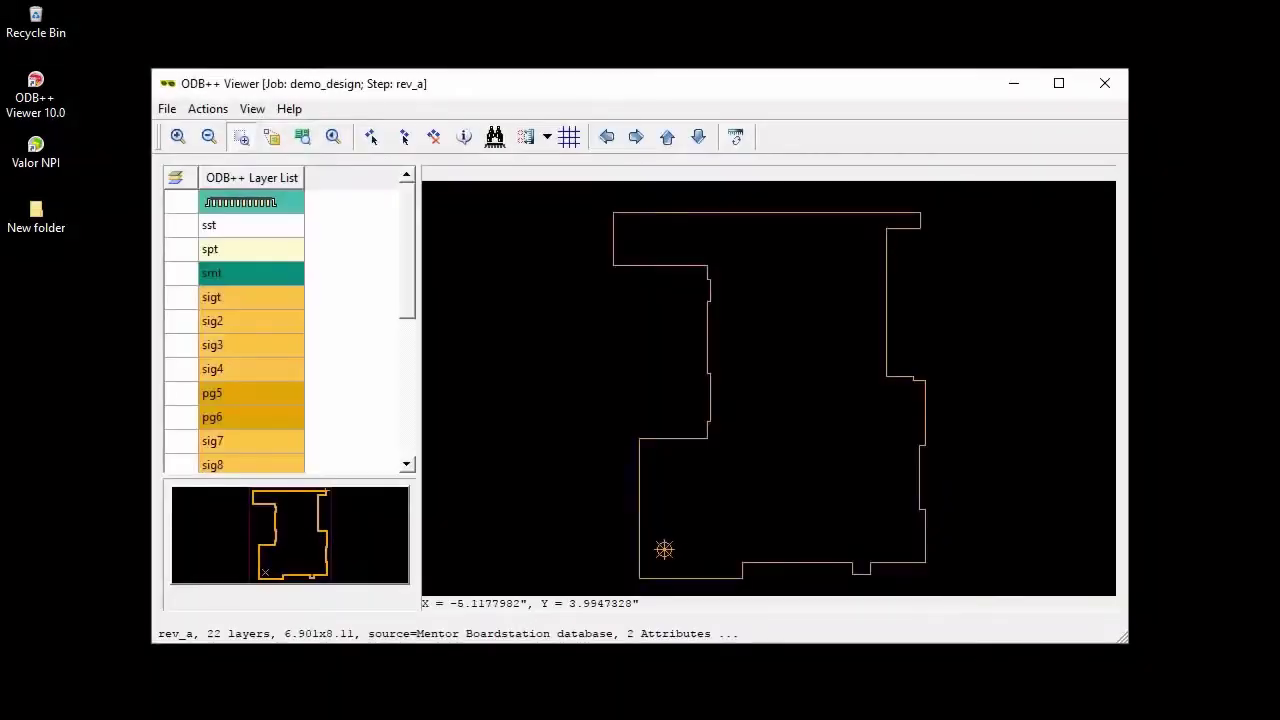
# Display the sigt layer of the demo_design board
pyautogui.click(251, 297)
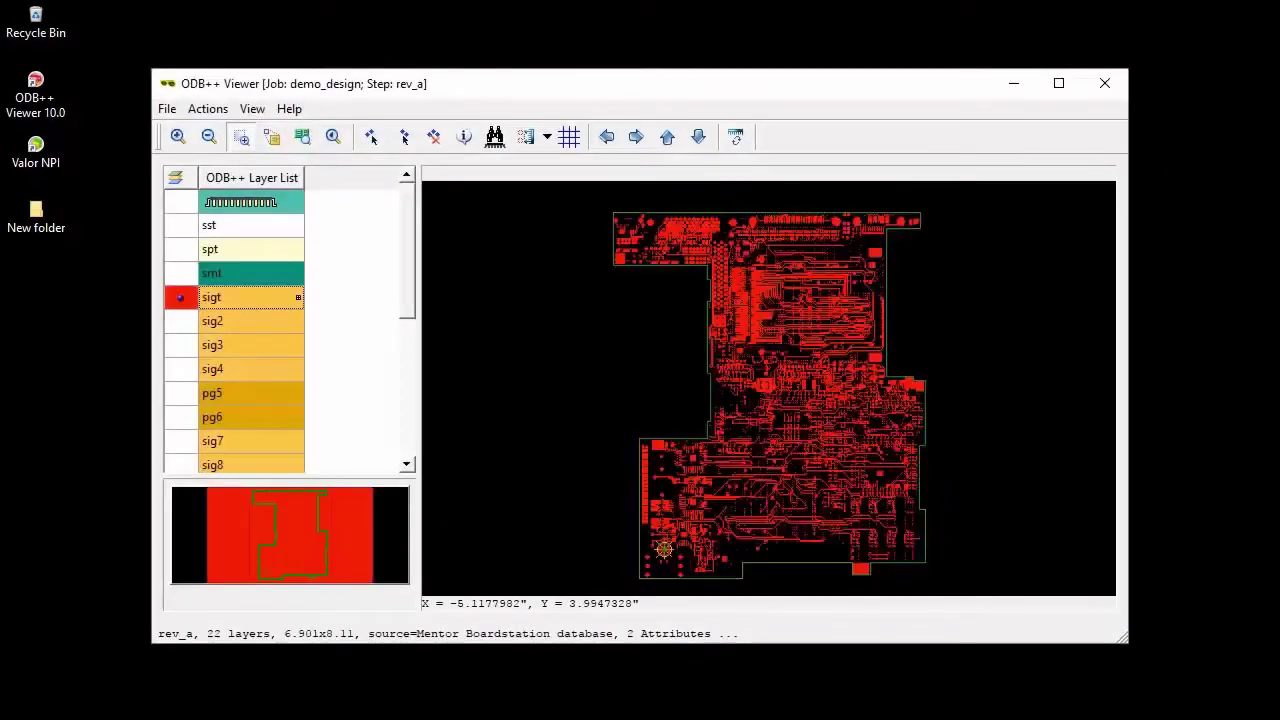